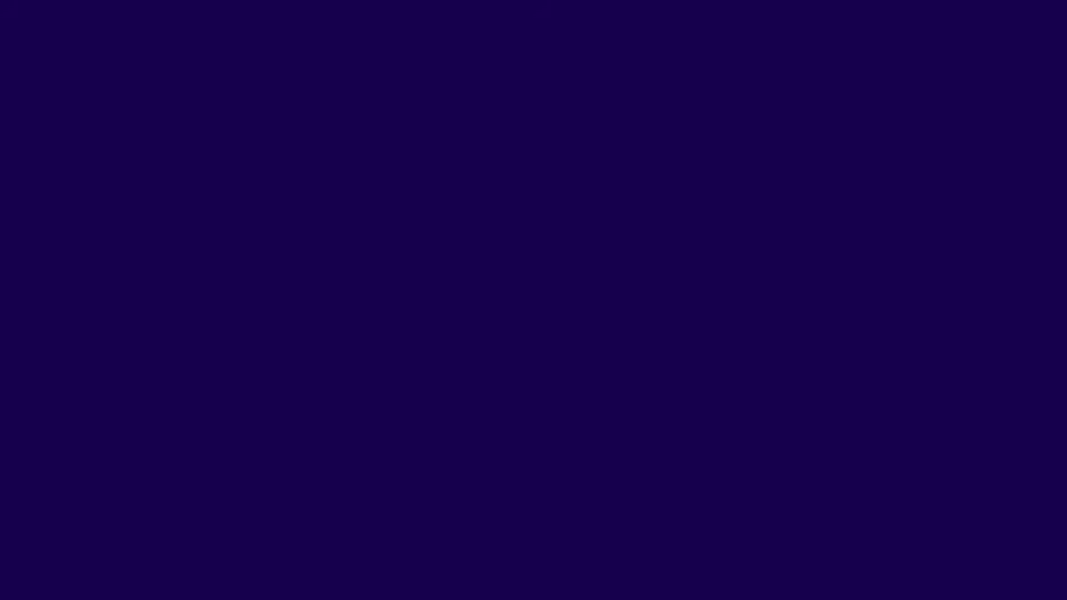
# Start the Windows installation and continue without a product key
pyautogui.click(802, 431)
pyautogui.click(563, 306)
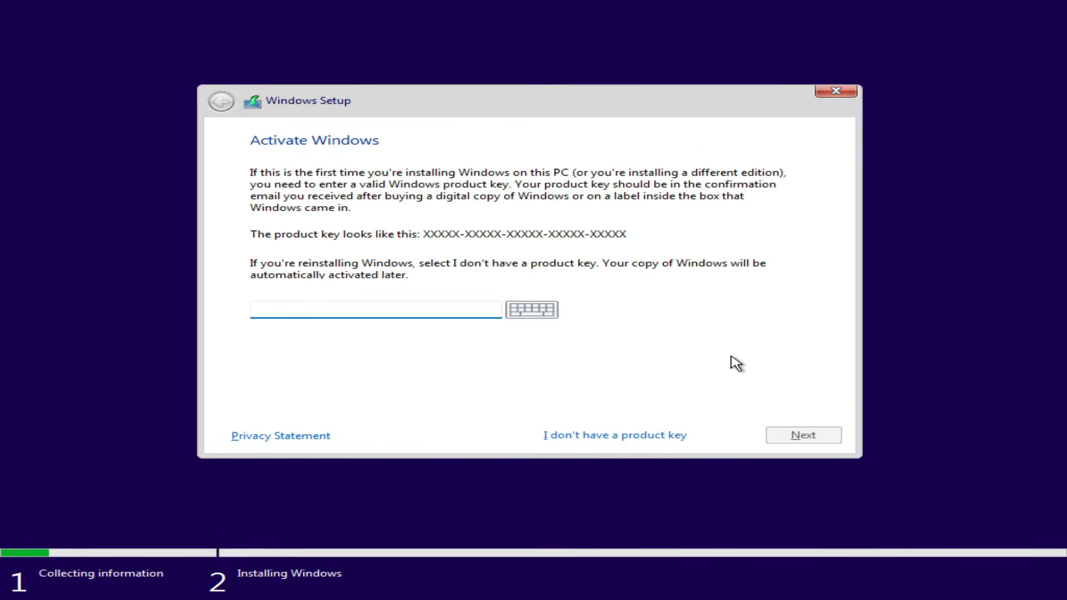
pyautogui.click(692, 440)
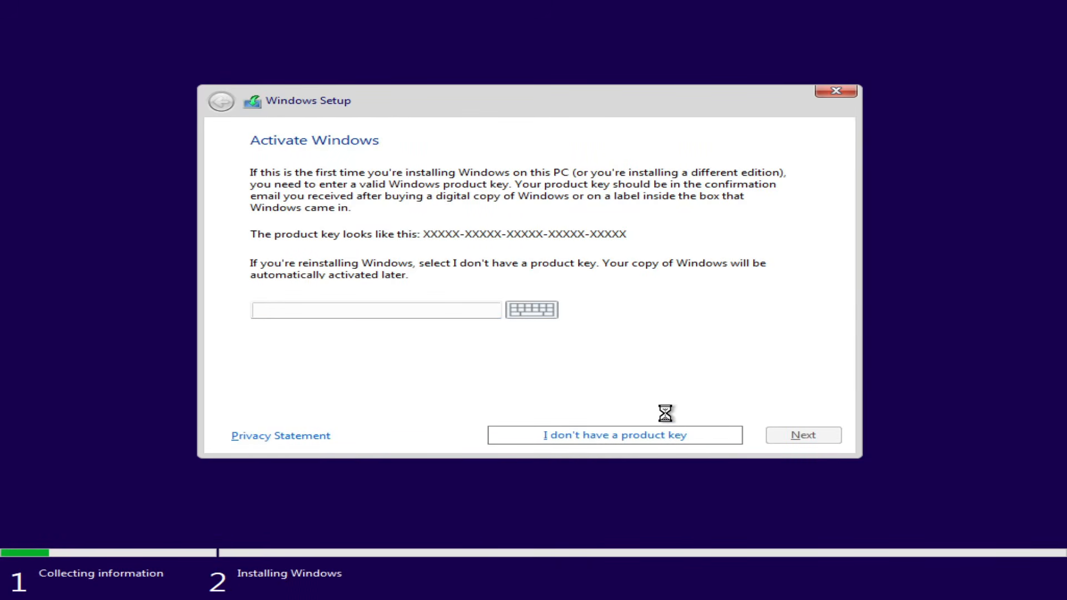
# Pick the Windows edition to install and accept the Microsoft Software License Terms
pyautogui.click(309, 269)
pyautogui.click(815, 439)
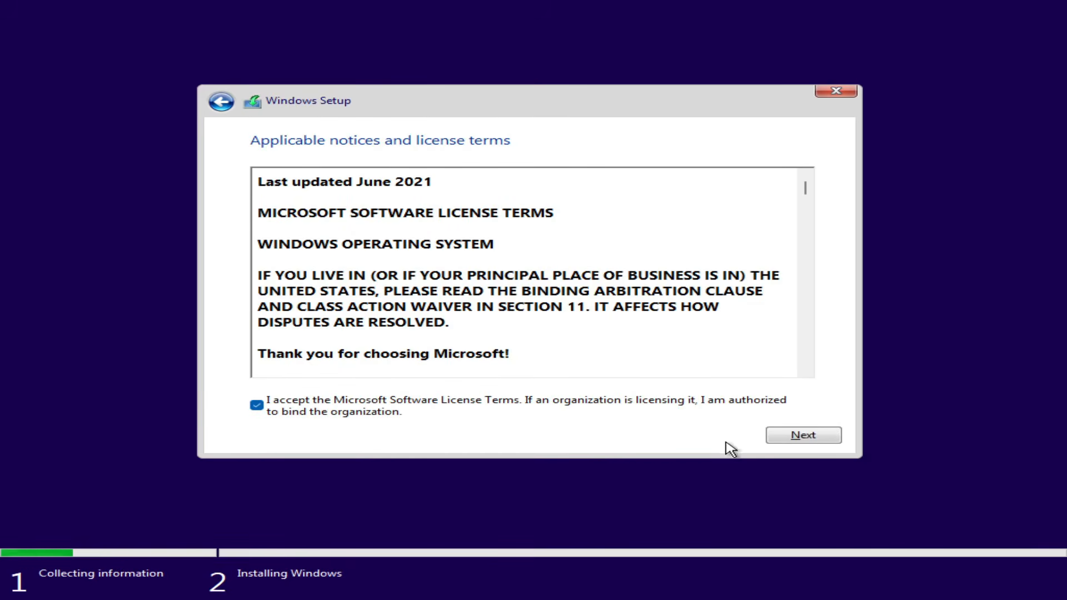
pyautogui.click(783, 436)
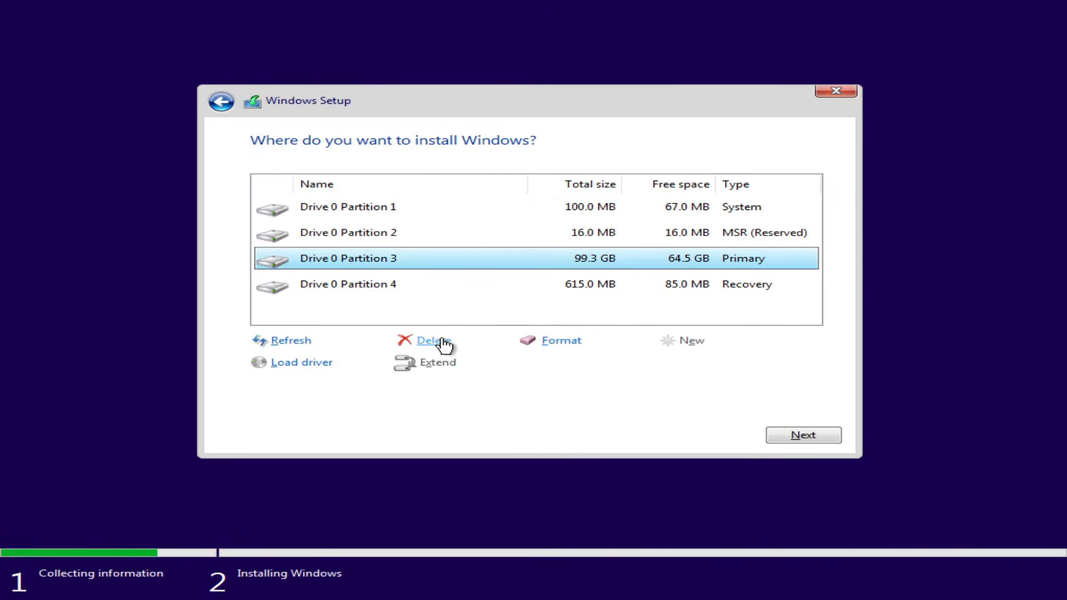
# Delete all existing partitions on Drive 0 so the whole disk is unallocated space
pyautogui.click(450, 341)
pyautogui.click(656, 367)
pyautogui.click(447, 340)
pyautogui.click(656, 367)
pyautogui.click(584, 233)
pyautogui.click(439, 340)
pyautogui.click(669, 364)
pyautogui.click(556, 232)
pyautogui.click(439, 340)
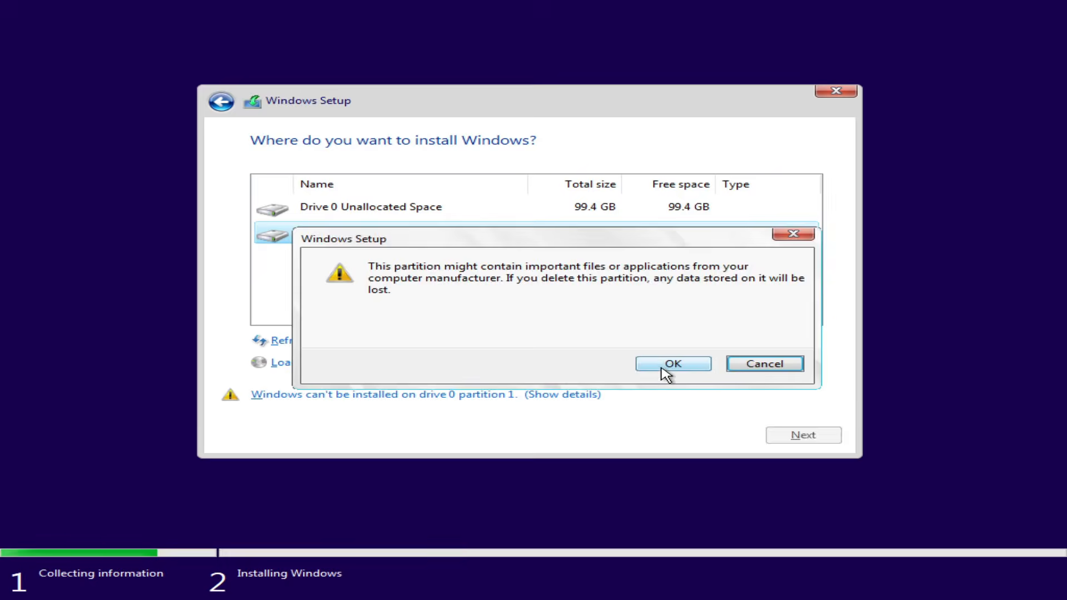
pyautogui.click(667, 367)
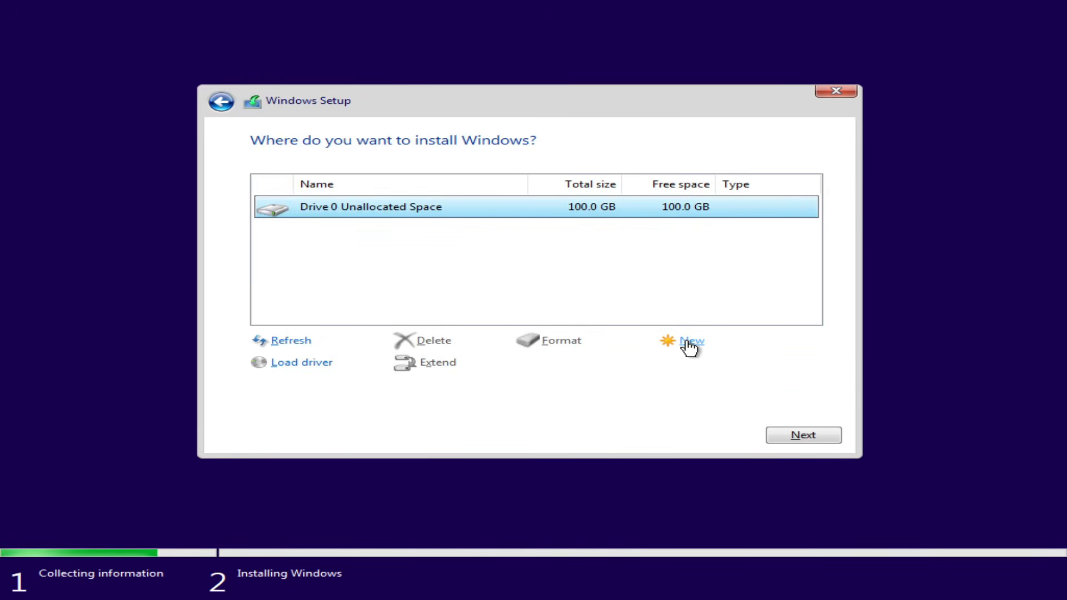
# Create a 10384 MB partition in Drive 0's unallocated space and proceed with installing Windows on the new primary partition
pyautogui.click(689, 343)
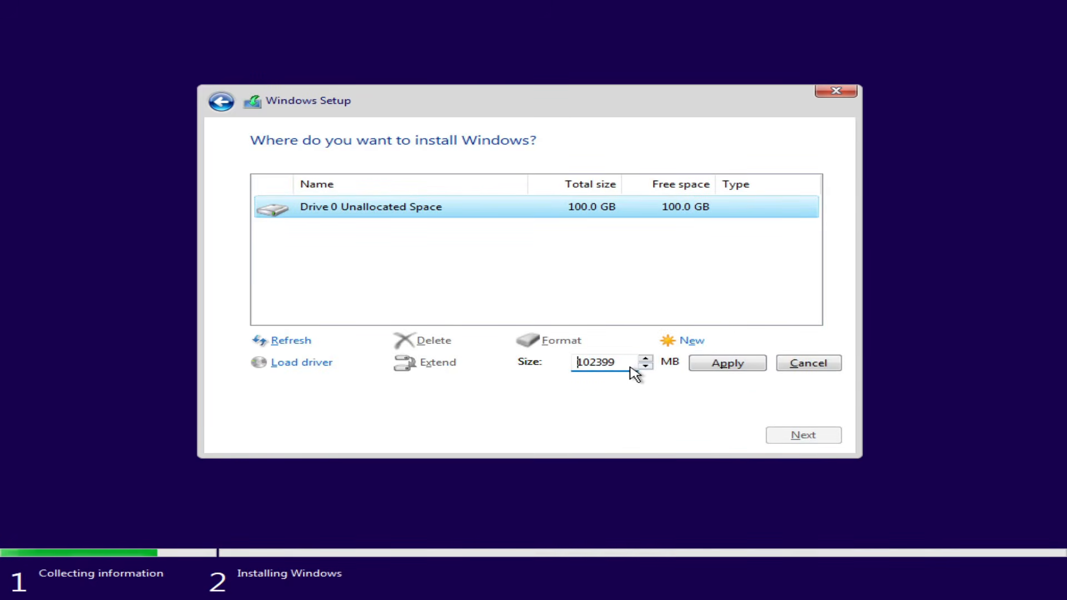
pyautogui.doubleClick(576, 364)
pyautogui.press('BackSpace')
pyautogui.write('1')
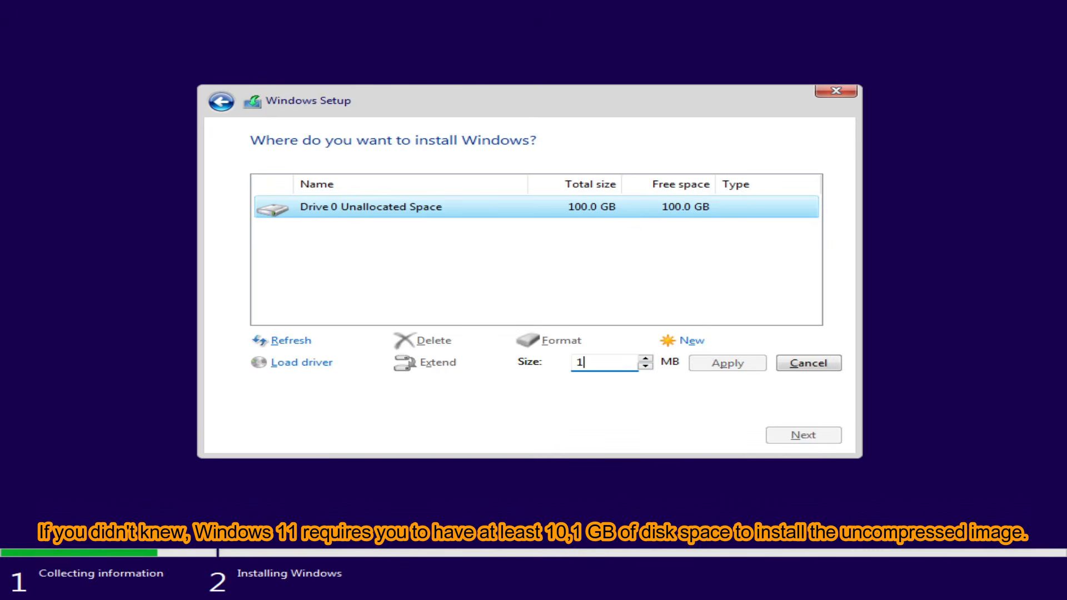
pyautogui.write('0384')
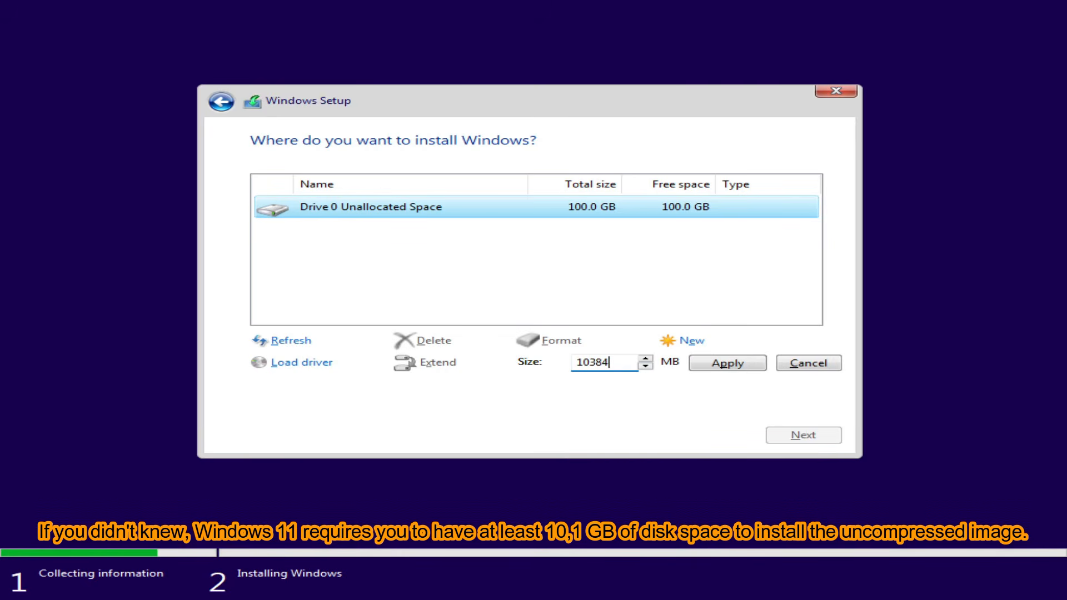
pyautogui.click(742, 367)
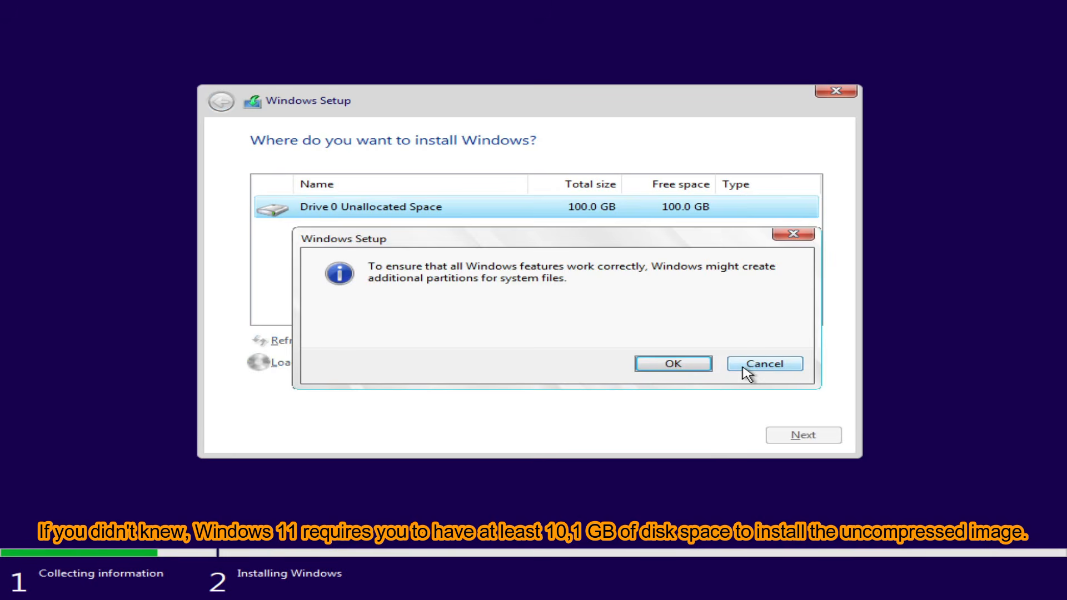
pyautogui.click(679, 366)
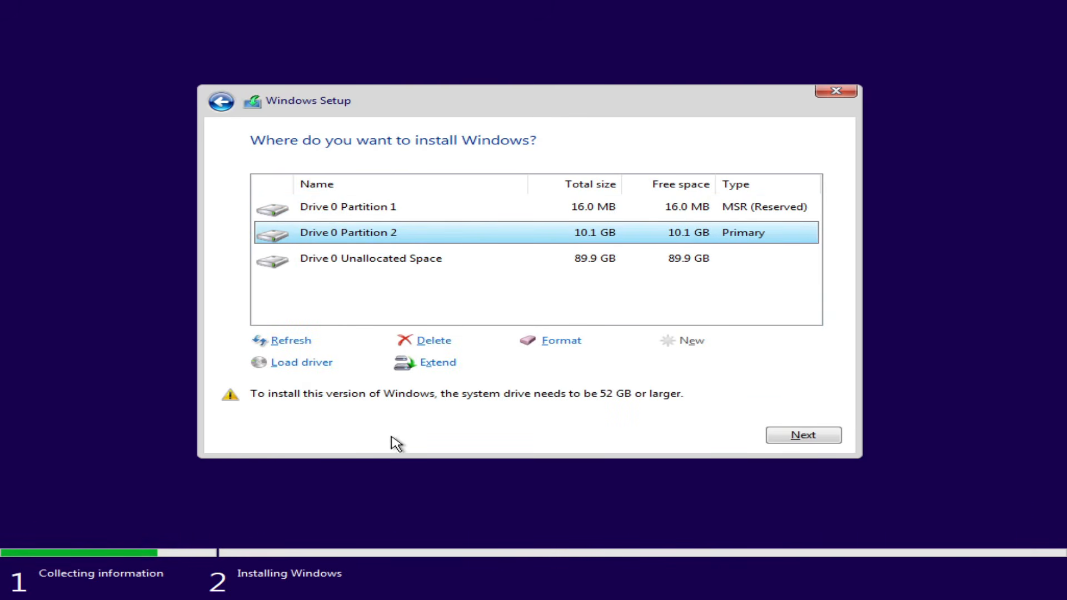
pyautogui.click(794, 438)
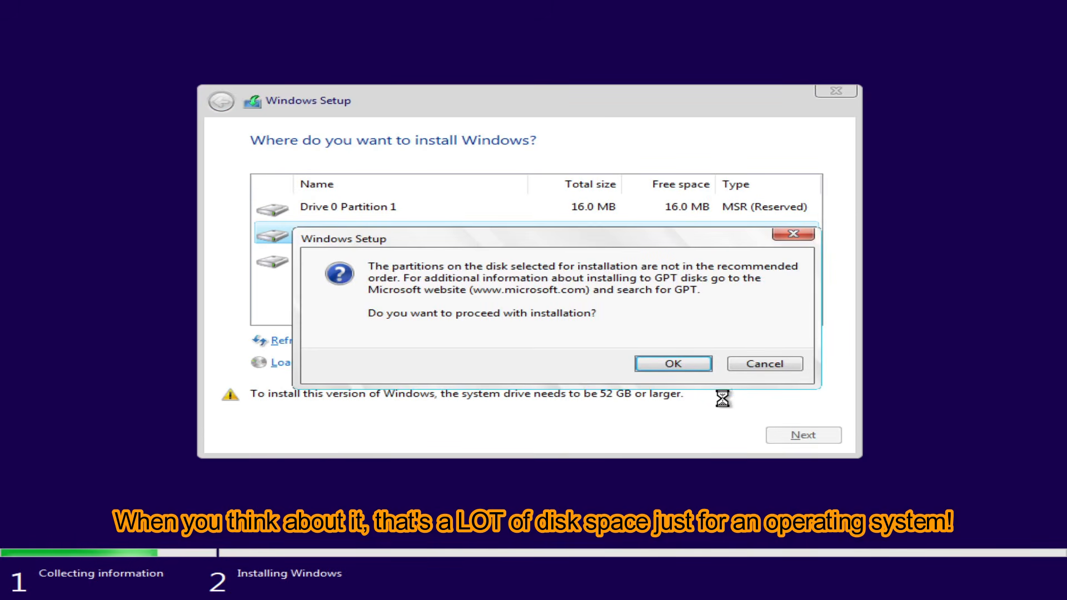
pyautogui.click(689, 365)
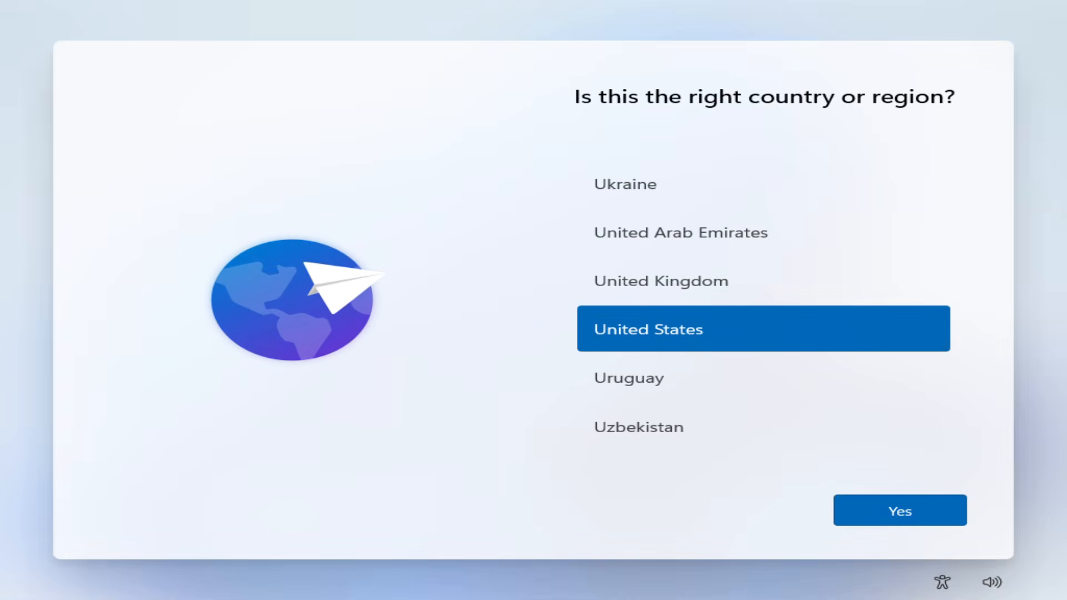
# Launch Notepad from a command prompt and check the properties of Local Disk (C:) through its file-opening dialog
pyautogui.hotkey('shift', 'F10')
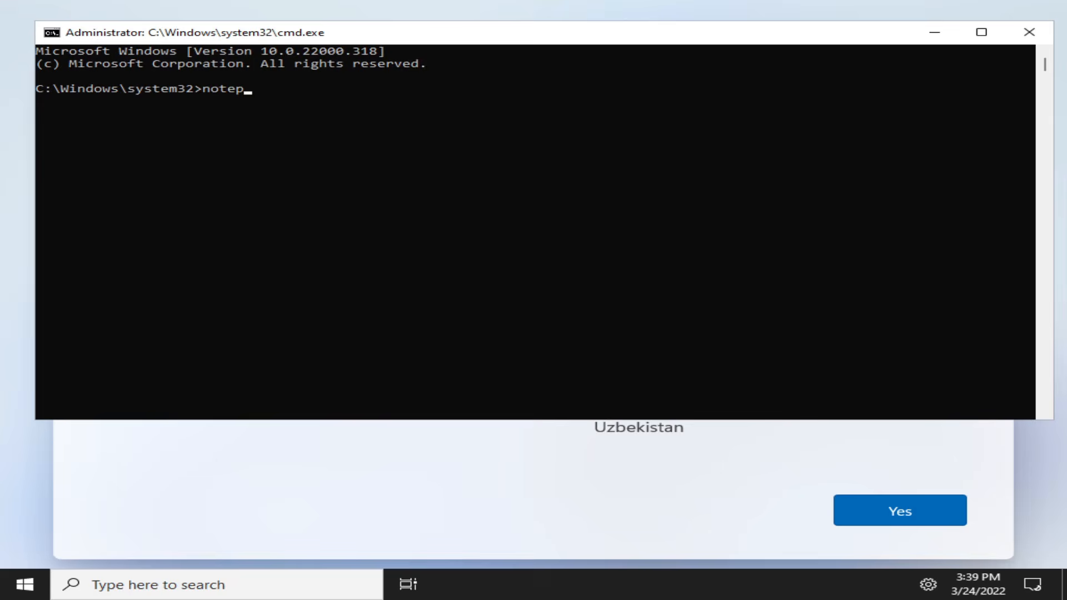
pyautogui.press('Return')
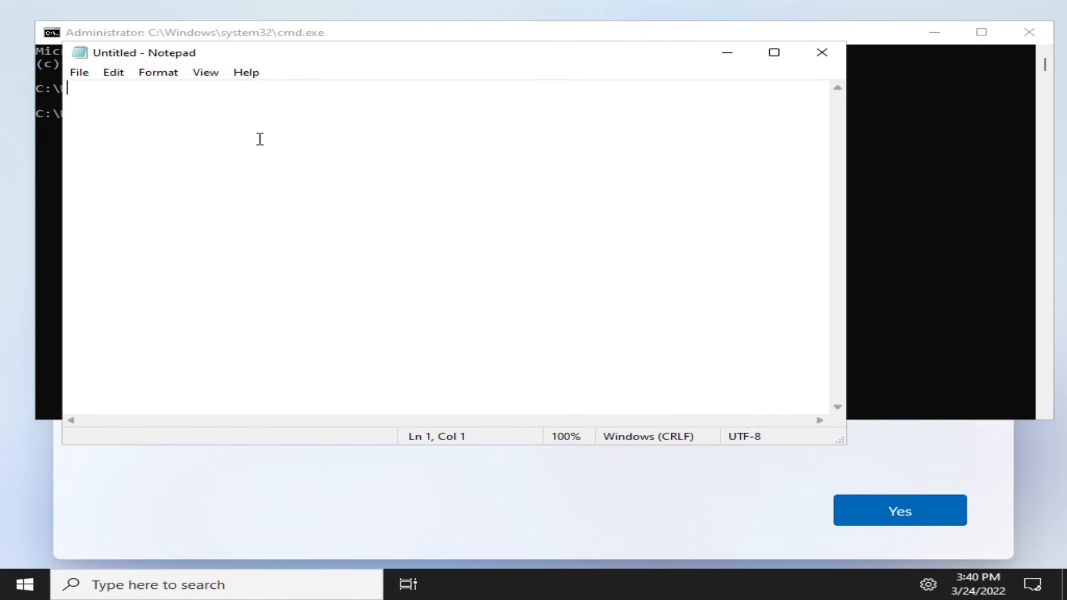
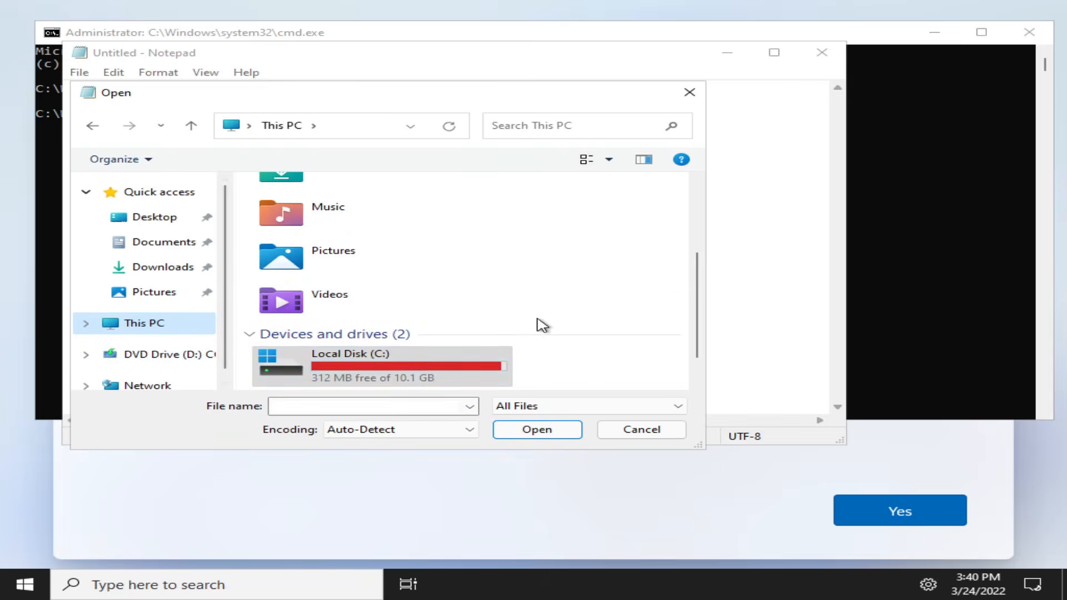
pyautogui.scroll(-1, 547, 328)
pyautogui.click(378, 327)
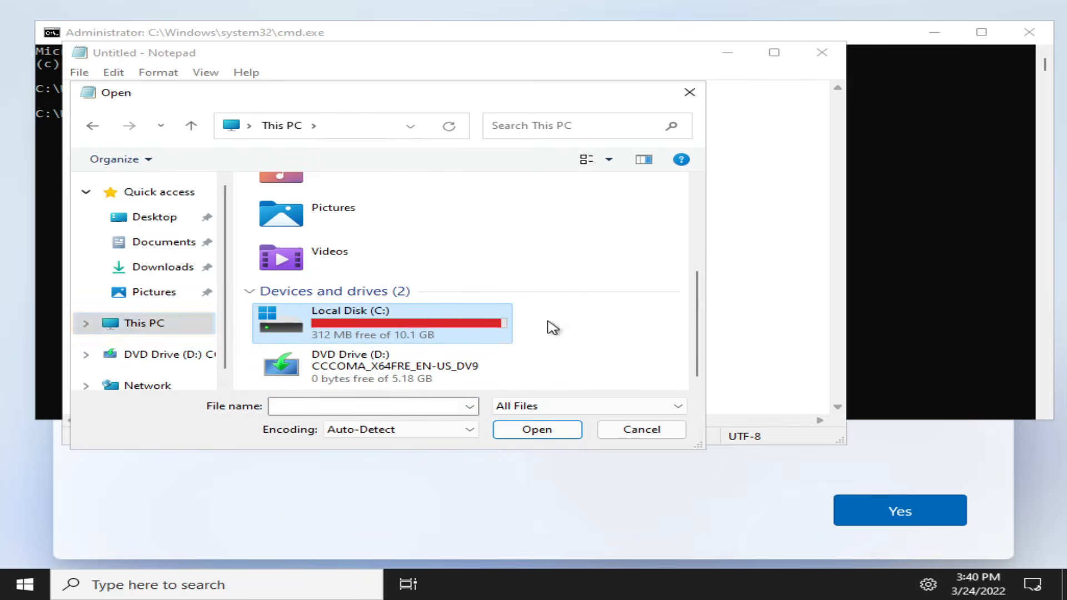
pyautogui.rightClick(309, 327)
pyautogui.click(368, 309)
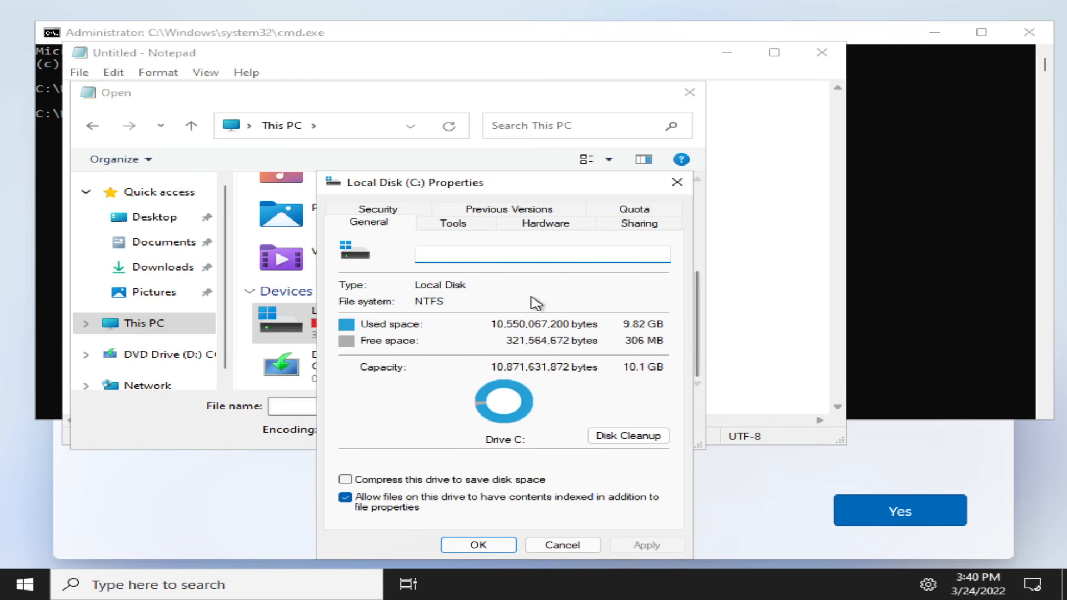
pyautogui.click(677, 183)
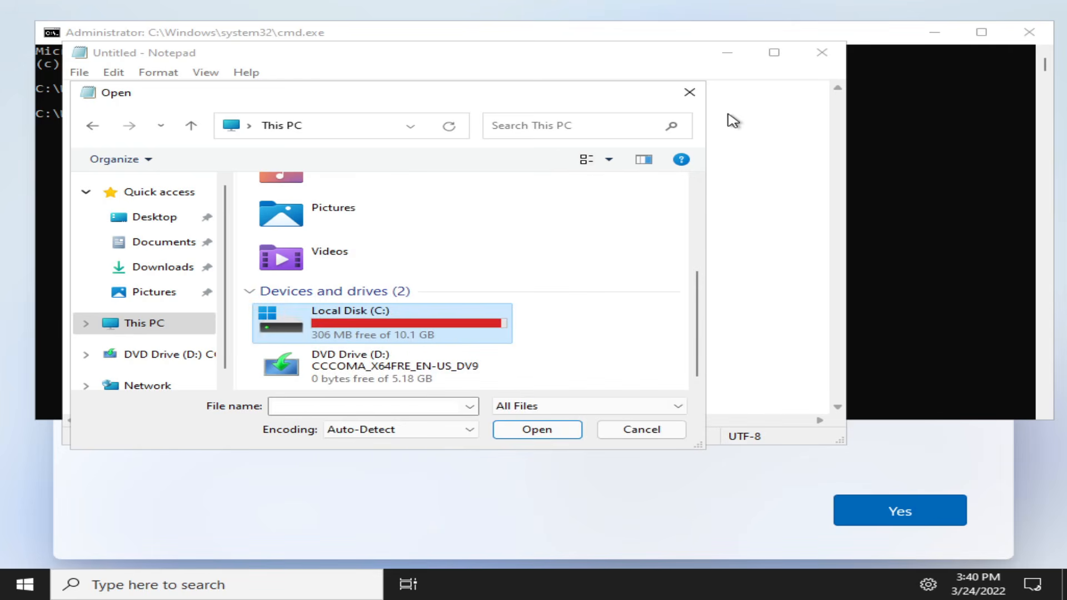
pyautogui.click(695, 93)
pyautogui.click(818, 55)
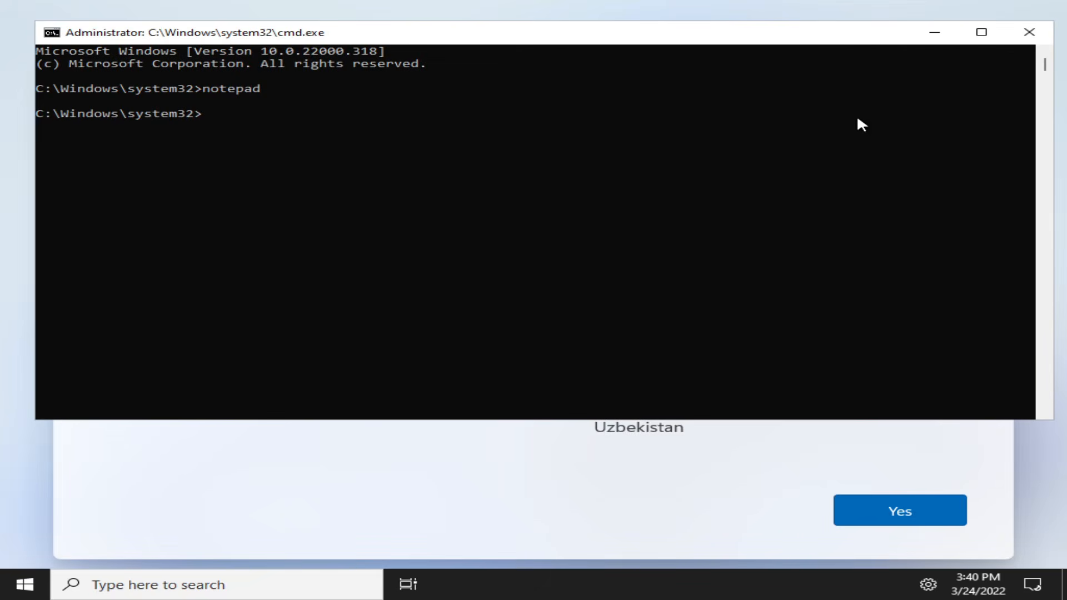
pyautogui.click(1030, 31)
# Confirm United States as the country or region and skip naming the device
pyautogui.click(893, 503)
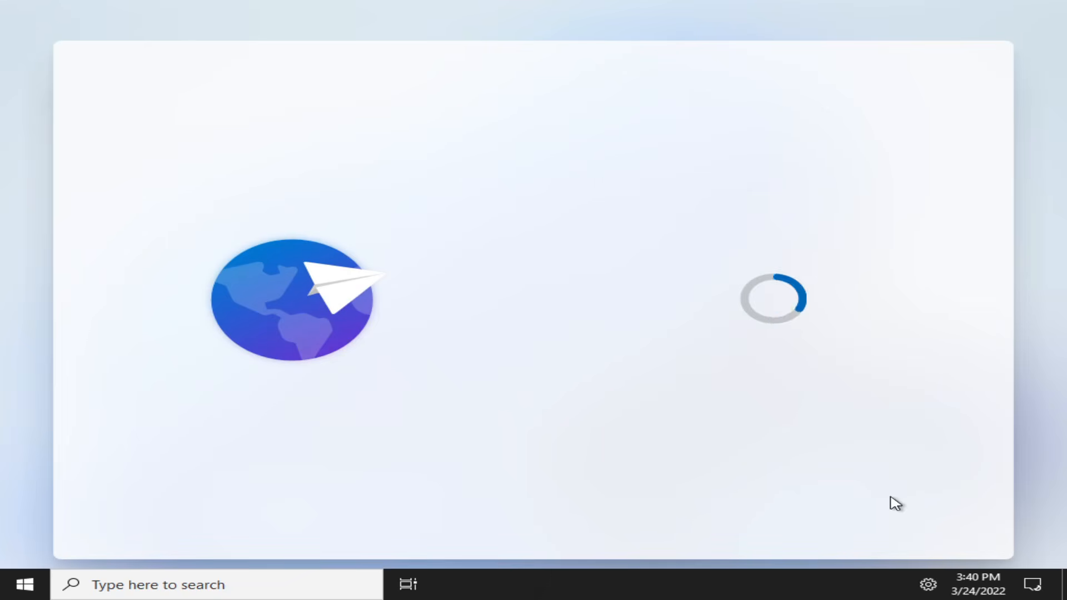
pyautogui.click(847, 518)
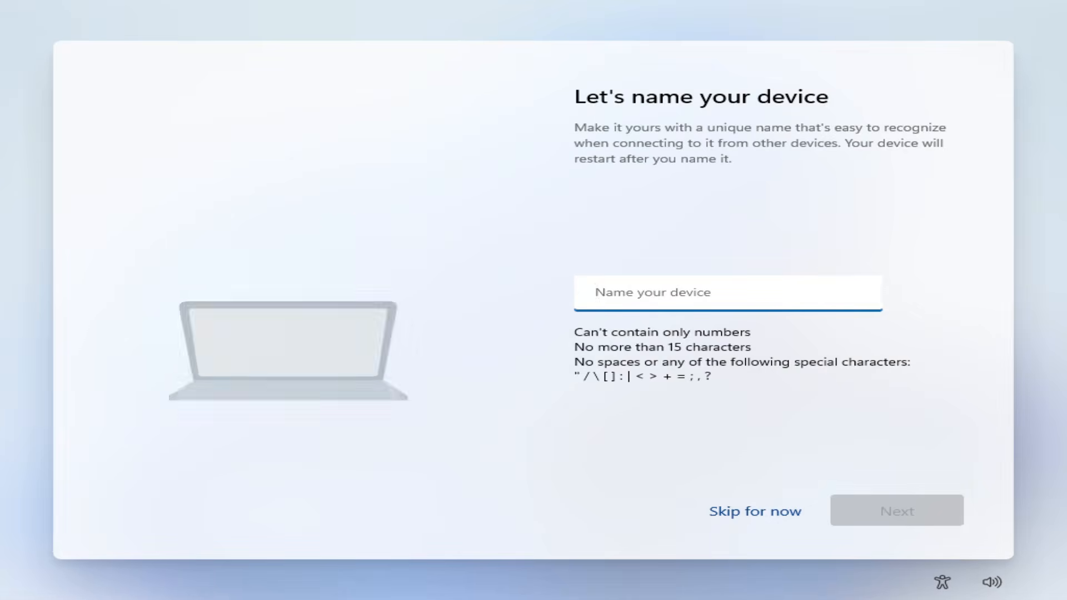
pyautogui.click(781, 514)
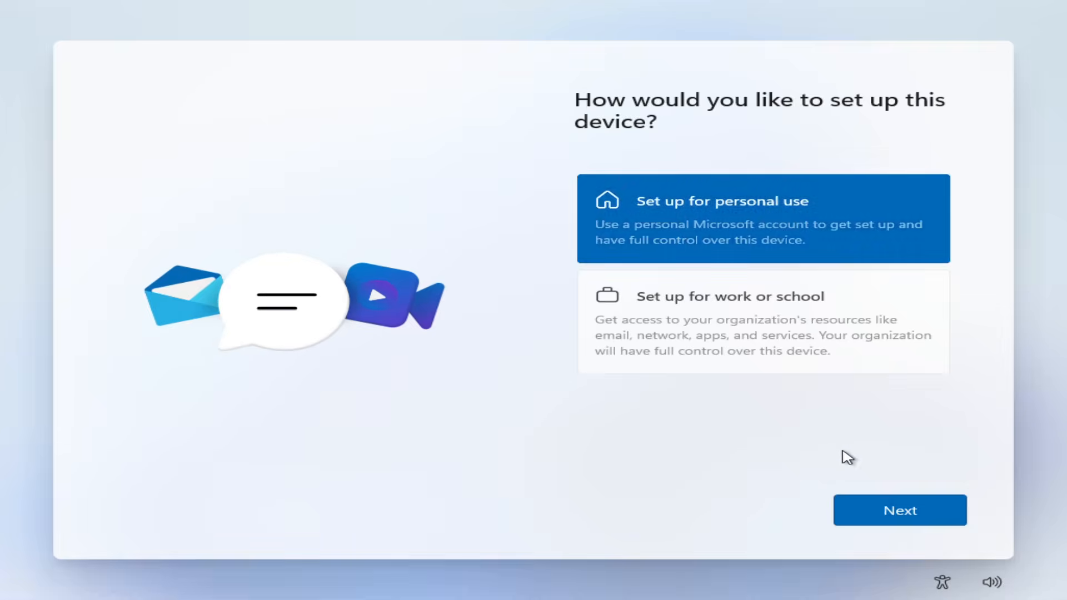
# Choose how to set up the device and create a user account named Come on Windows
pyautogui.click(899, 509)
pyautogui.click(635, 333)
pyautogui.click(622, 333)
pyautogui.click(753, 510)
pyautogui.write('Come on')
pyautogui.press('Return')
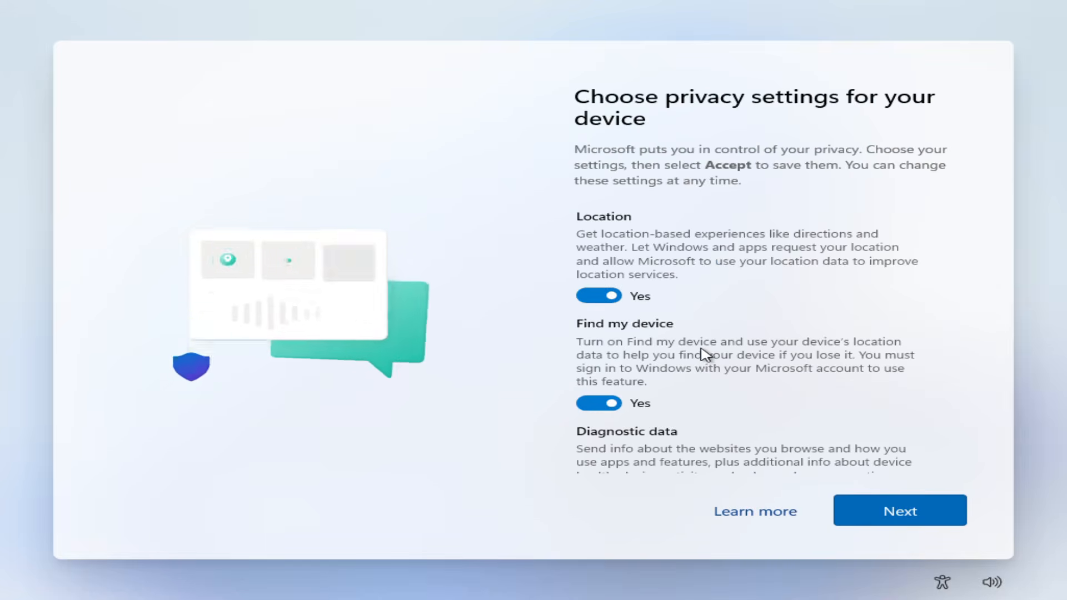
# Adjust the privacy settings for the device and accept them
pyautogui.scroll(-5, 659, 415)
pyautogui.click(599, 445)
pyautogui.scroll(-5, 723, 389)
pyautogui.click(873, 513)
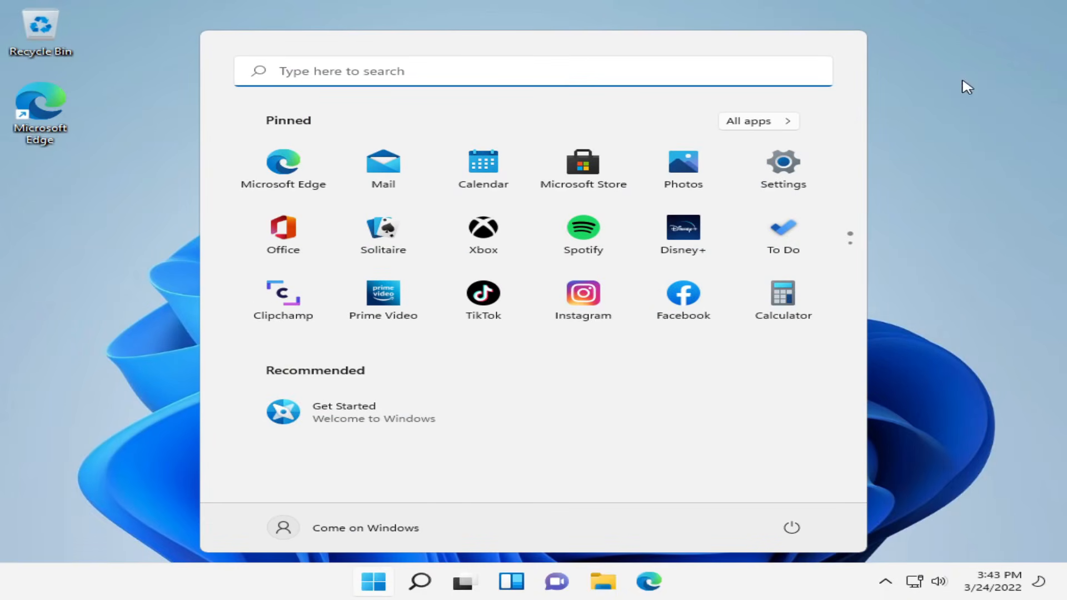
# Check the free space of Local Disk (C:) under This PC in File Explorer
pyautogui.click(978, 171)
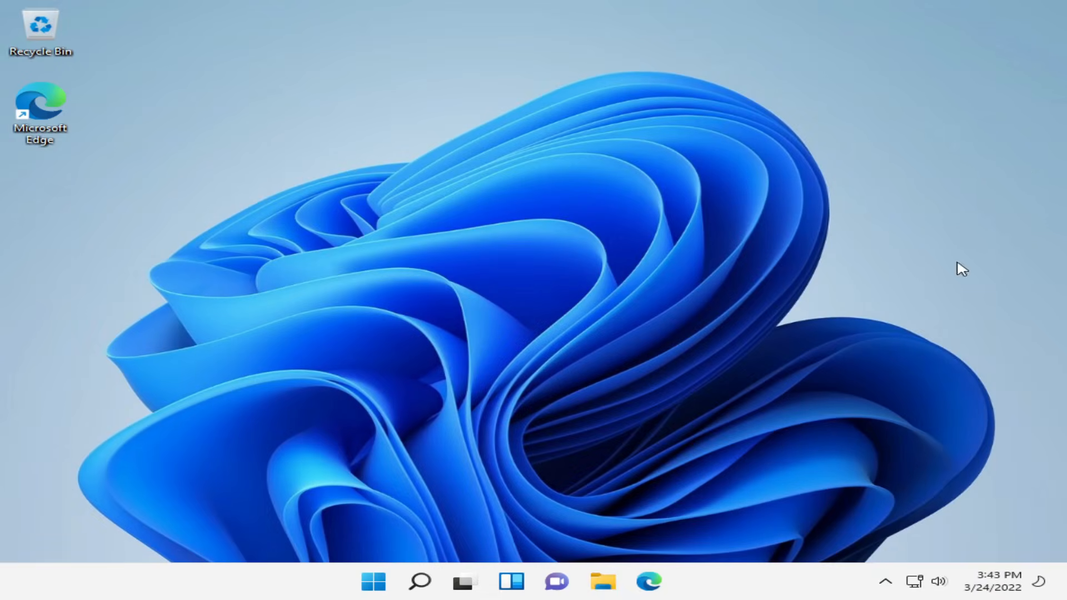
pyautogui.click(606, 581)
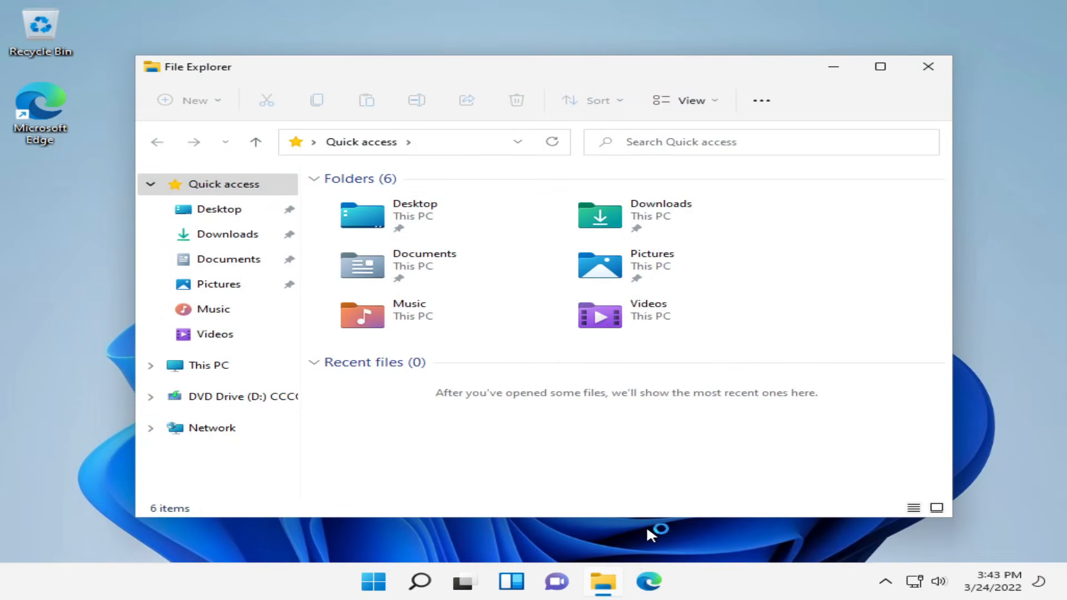
pyautogui.click(214, 367)
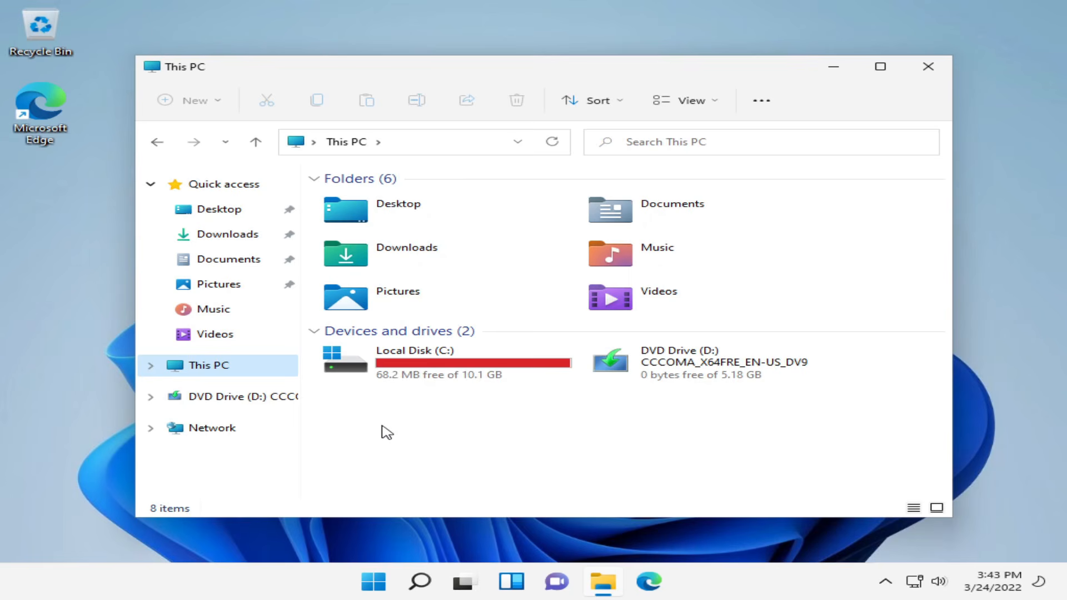
pyautogui.click(386, 368)
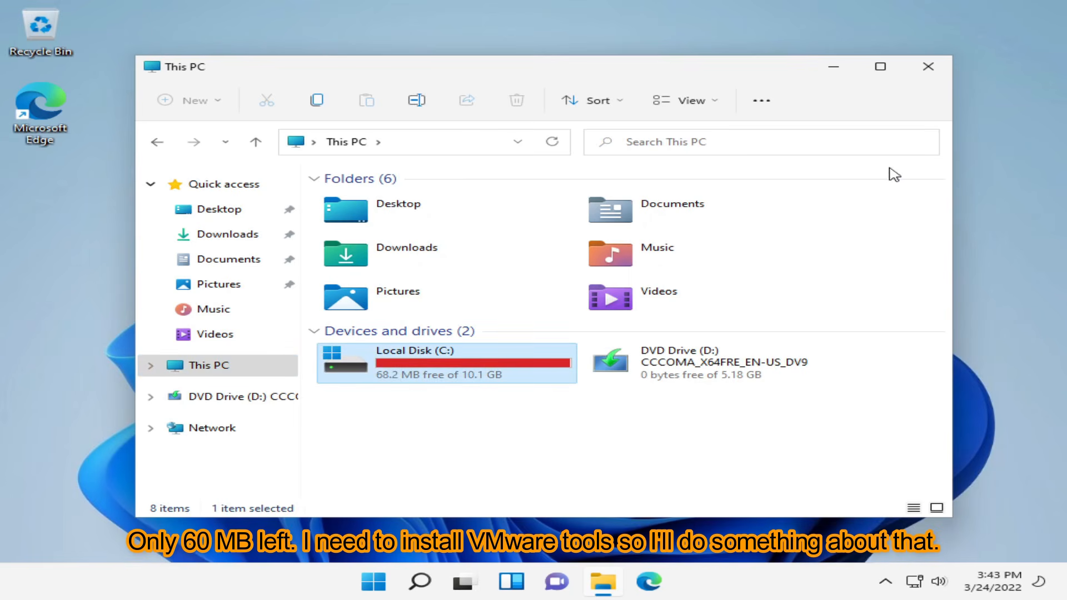
pyautogui.click(929, 66)
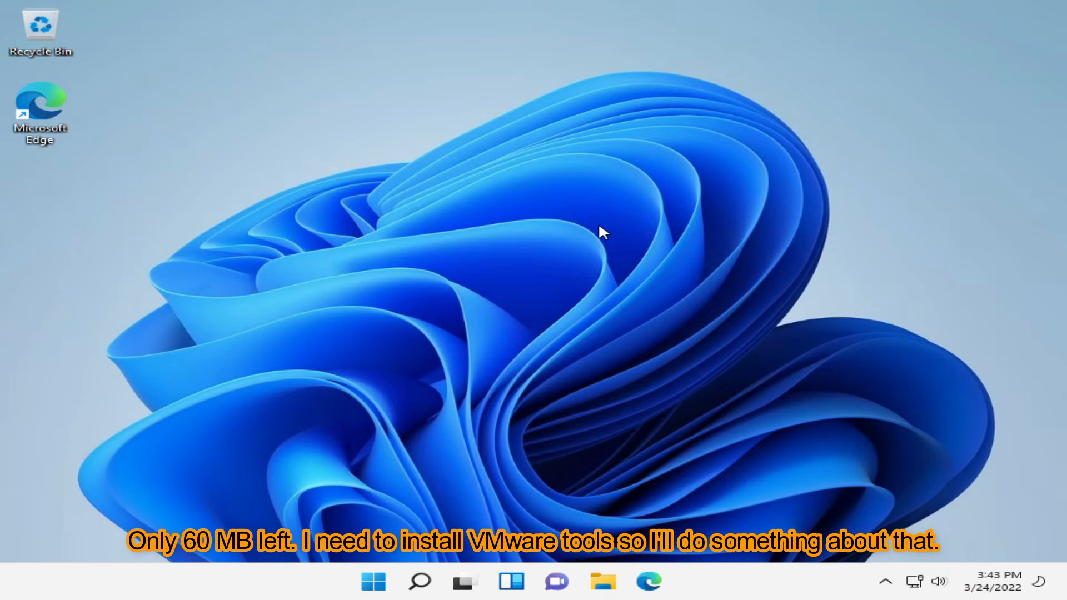
# In VMware Workstation, mount the VMware Tools disc in the Windows 11 virtual machine and switch to Exclusive Mode
pyautogui.moveTo(446, 5)
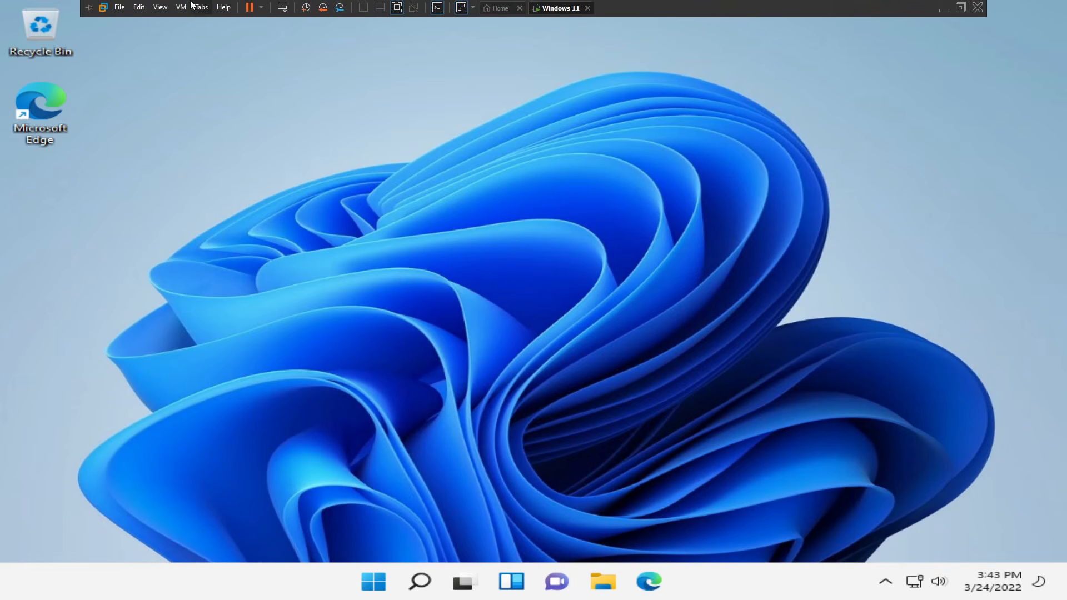
pyautogui.click(184, 7)
pyautogui.click(217, 131)
pyautogui.click(160, 6)
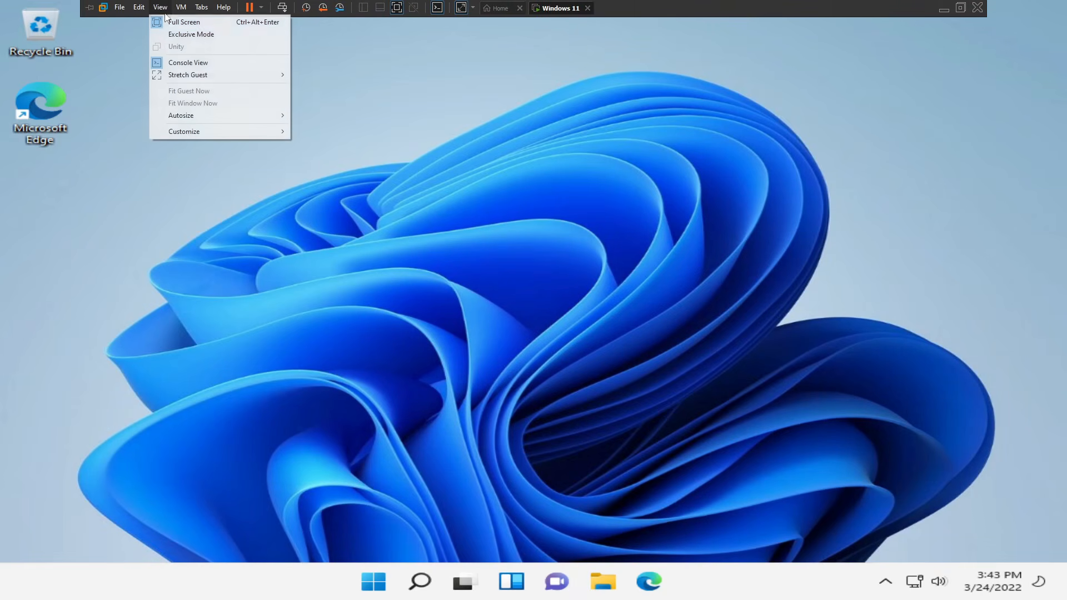
pyautogui.click(189, 34)
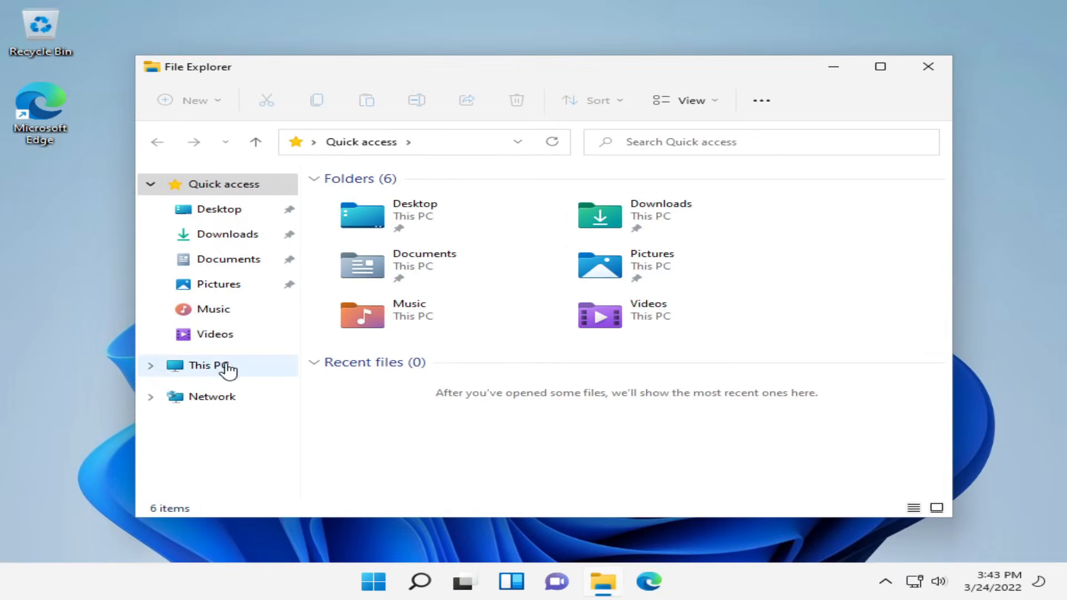
# Launch the VMware Tools disc in DVD Drive (D:) from This PC
pyautogui.click(224, 365)
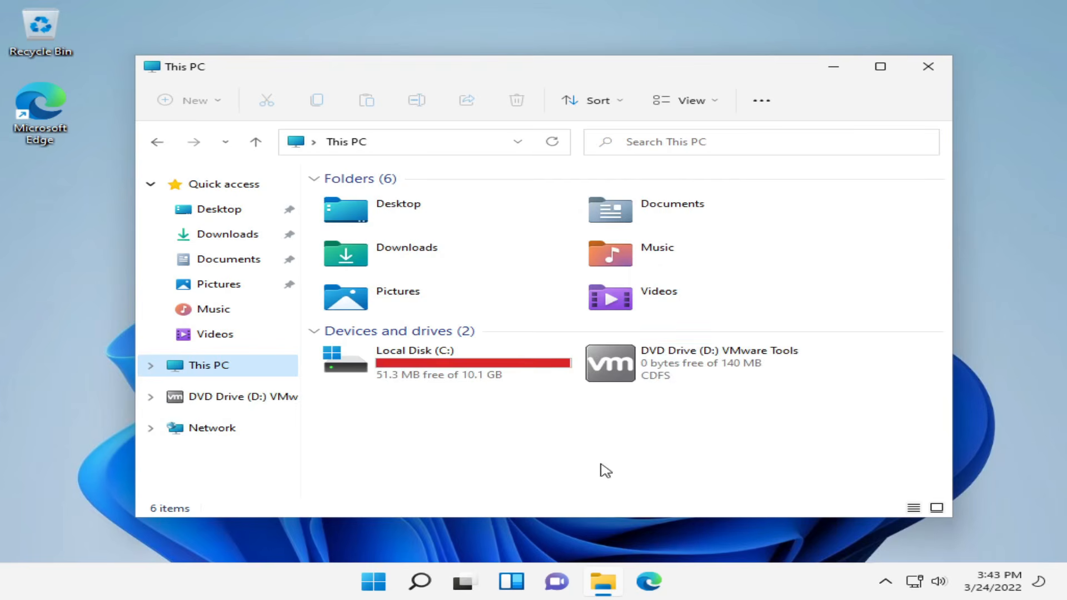
pyautogui.rightClick(683, 357)
pyautogui.click(501, 312)
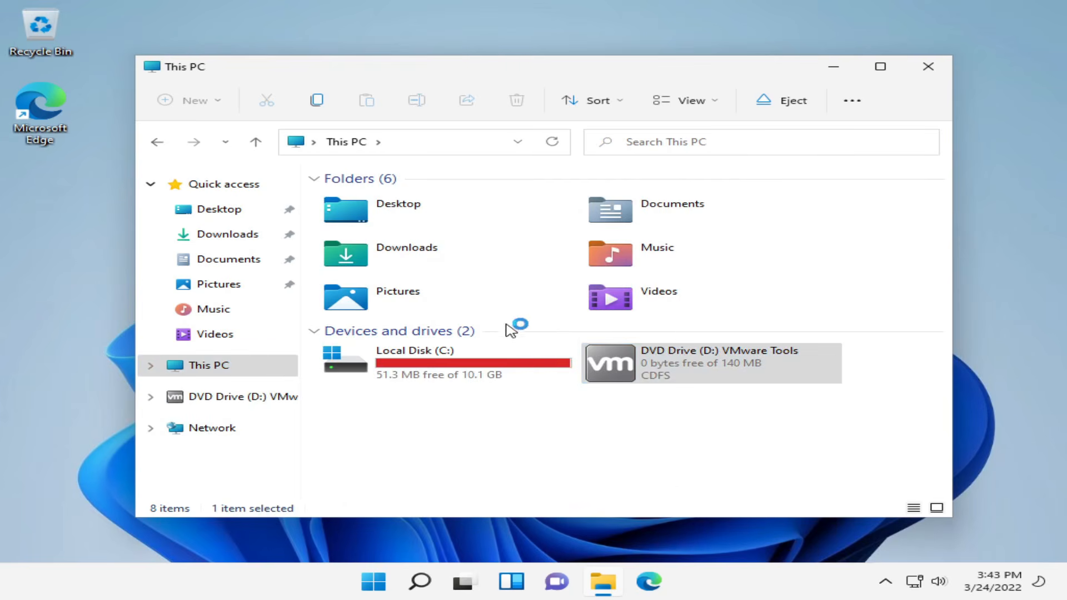
# Close the File Explorer window and the AutoPlay notification, and cancel the VMware Tools installation
pyautogui.click(484, 421)
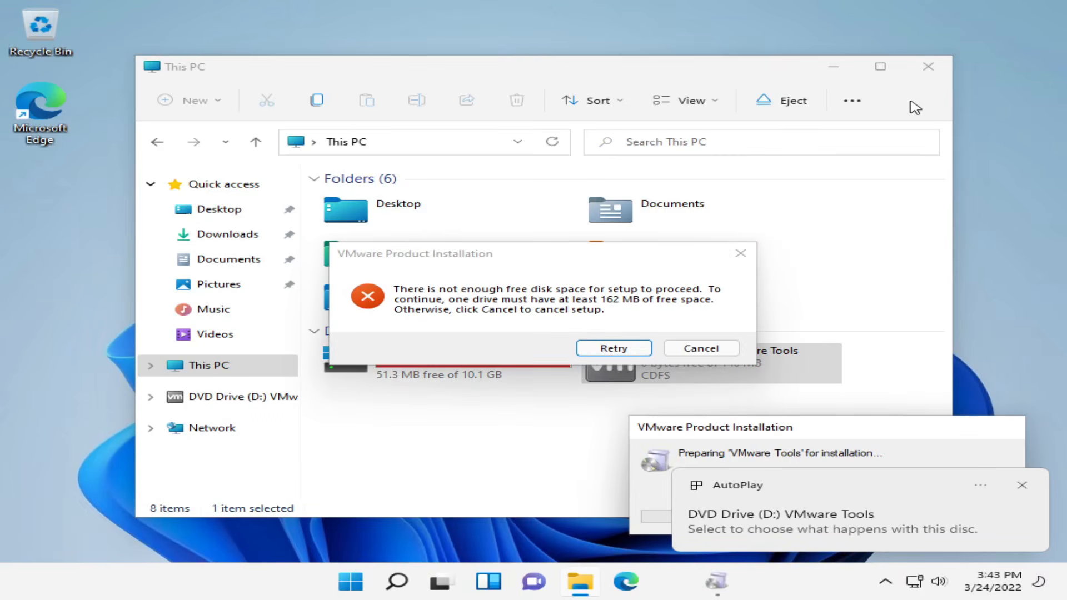
pyautogui.click(935, 75)
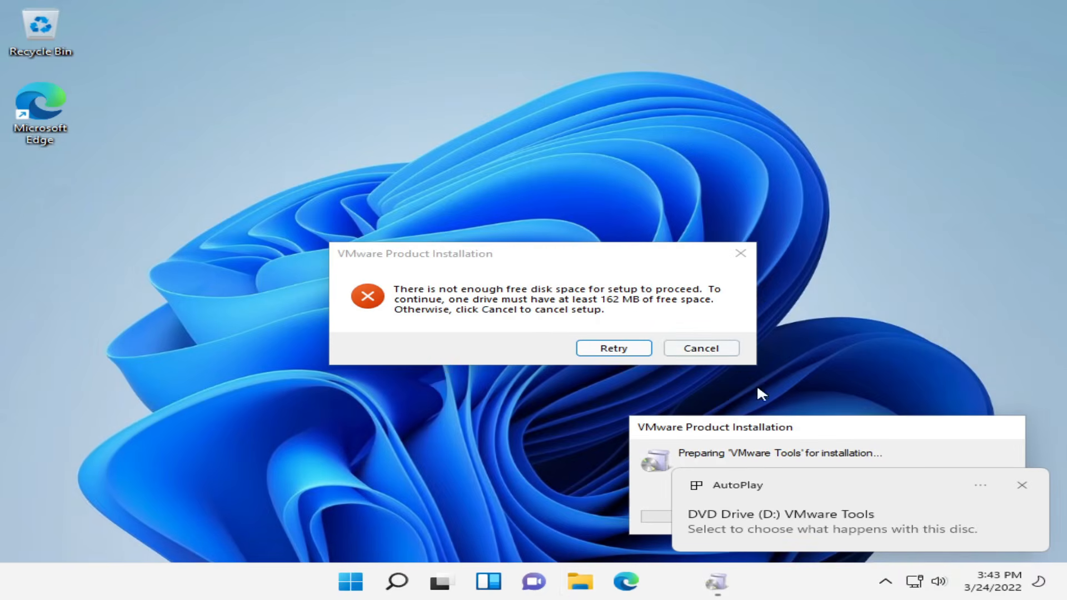
pyautogui.click(1021, 486)
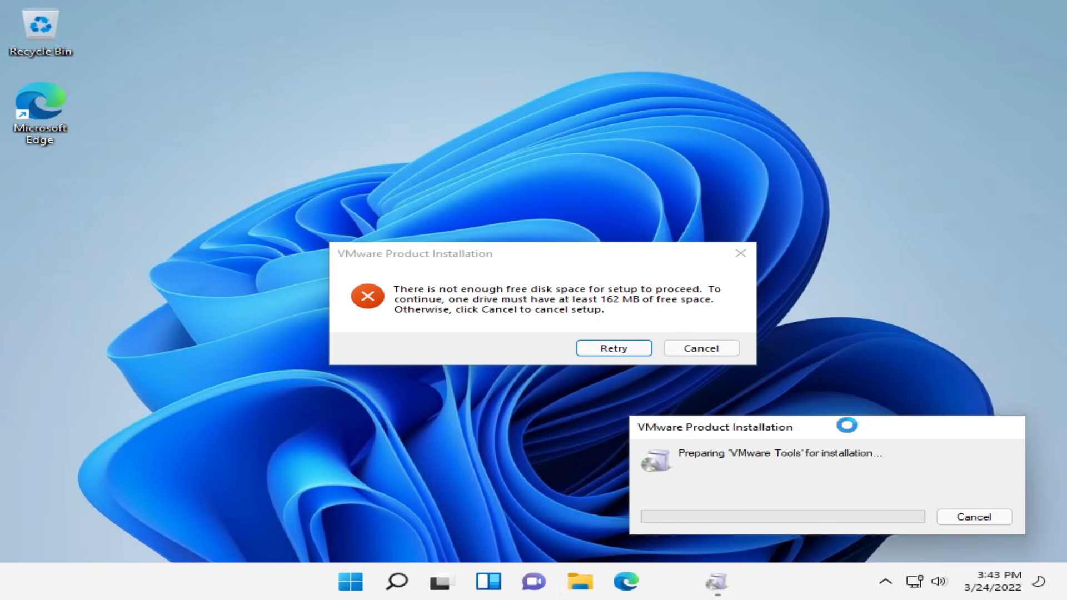
pyautogui.click(477, 267)
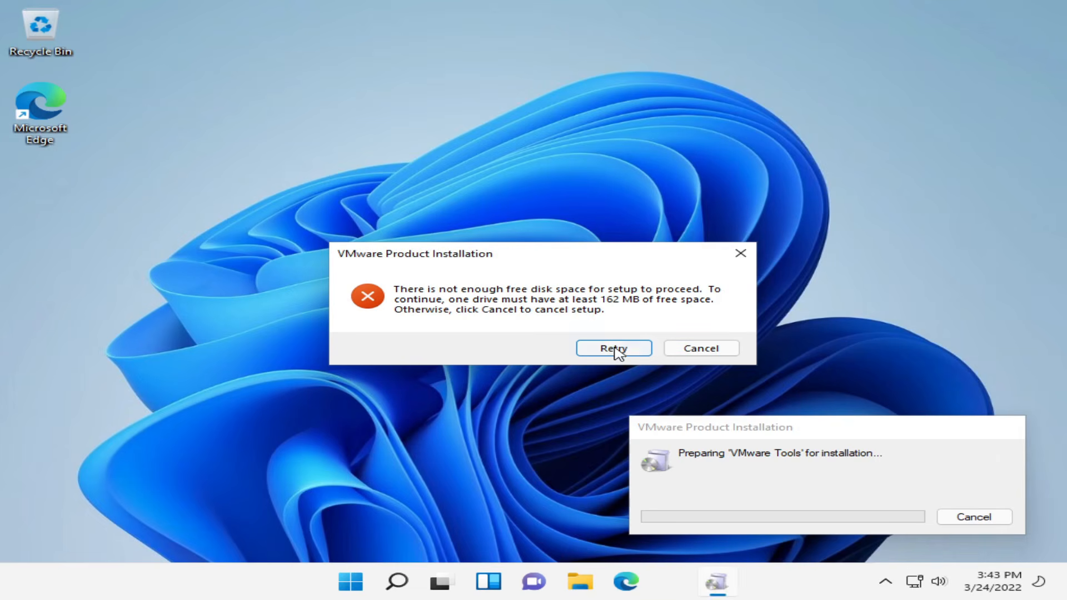
pyautogui.click(740, 254)
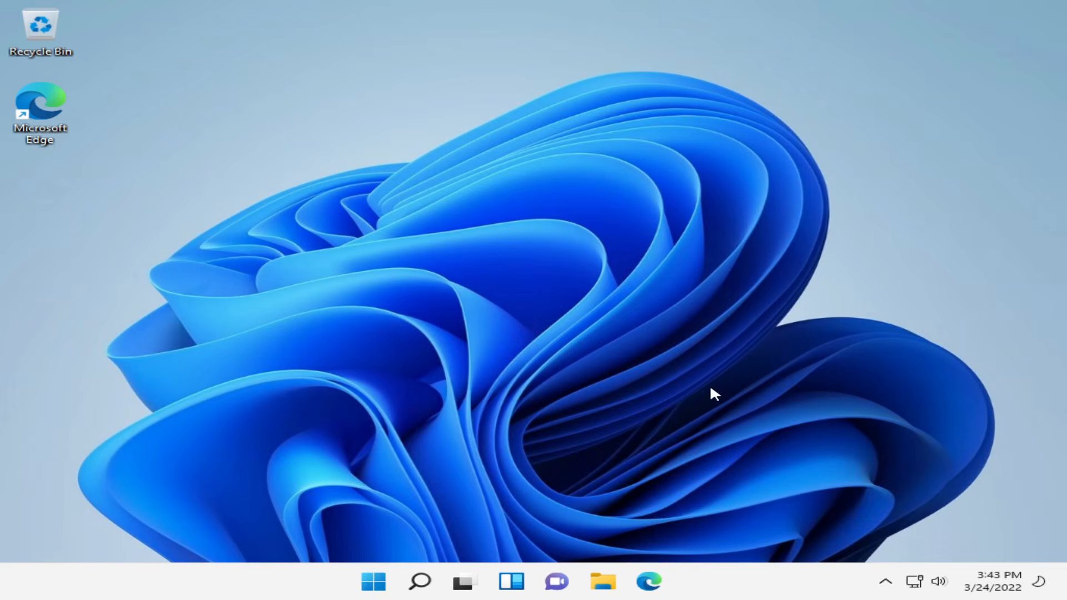
# Uninstall Calculator, Calendar and the app listed just before File Explorer from the list of all apps
pyautogui.click(371, 582)
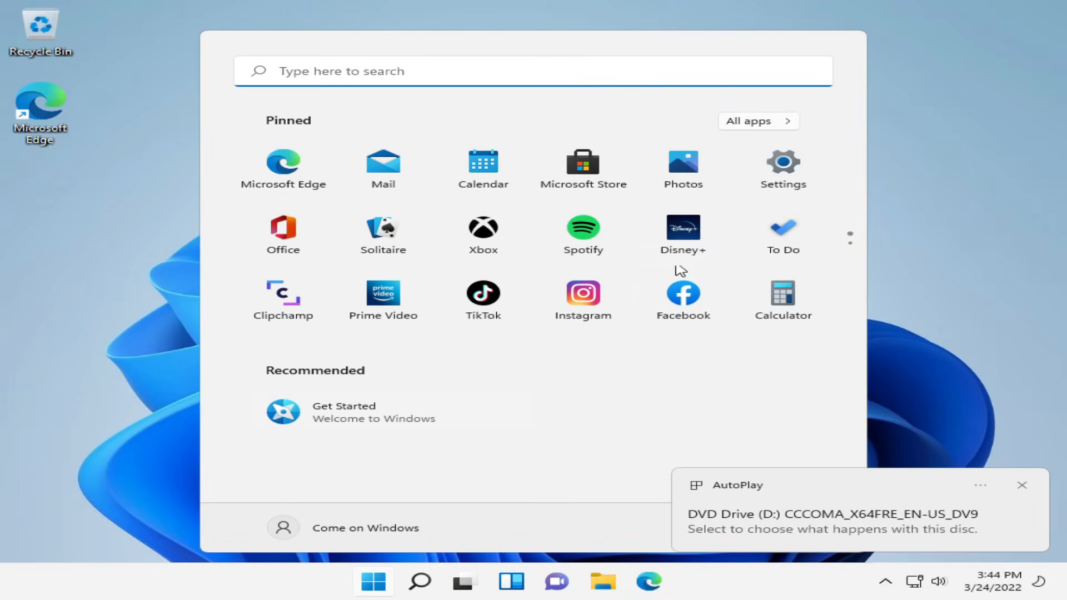
pyautogui.click(776, 119)
pyautogui.rightClick(385, 213)
pyautogui.rightClick(357, 258)
pyautogui.click(422, 316)
pyautogui.click(630, 203)
pyautogui.rightClick(361, 254)
pyautogui.click(429, 319)
pyautogui.click(620, 201)
pyautogui.rightClick(302, 272)
pyautogui.rightClick(349, 346)
pyautogui.click(418, 401)
pyautogui.click(618, 291)
# Uninstall Groove Music and Microsoft News from the list of all apps
pyautogui.scroll(-2, 500, 298)
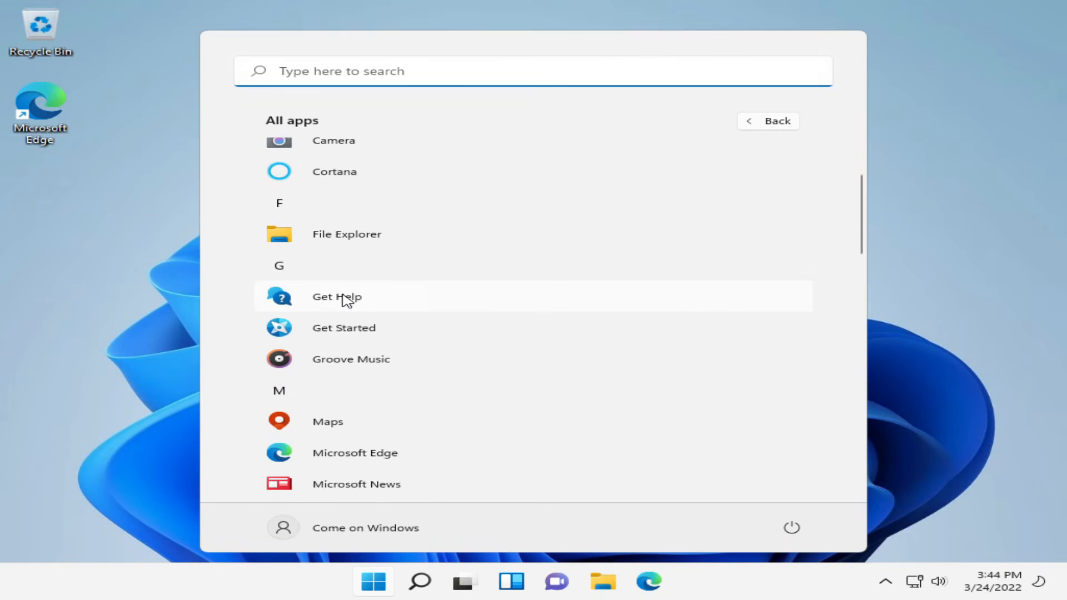
pyautogui.rightClick(303, 360)
pyautogui.click(357, 412)
pyautogui.click(555, 309)
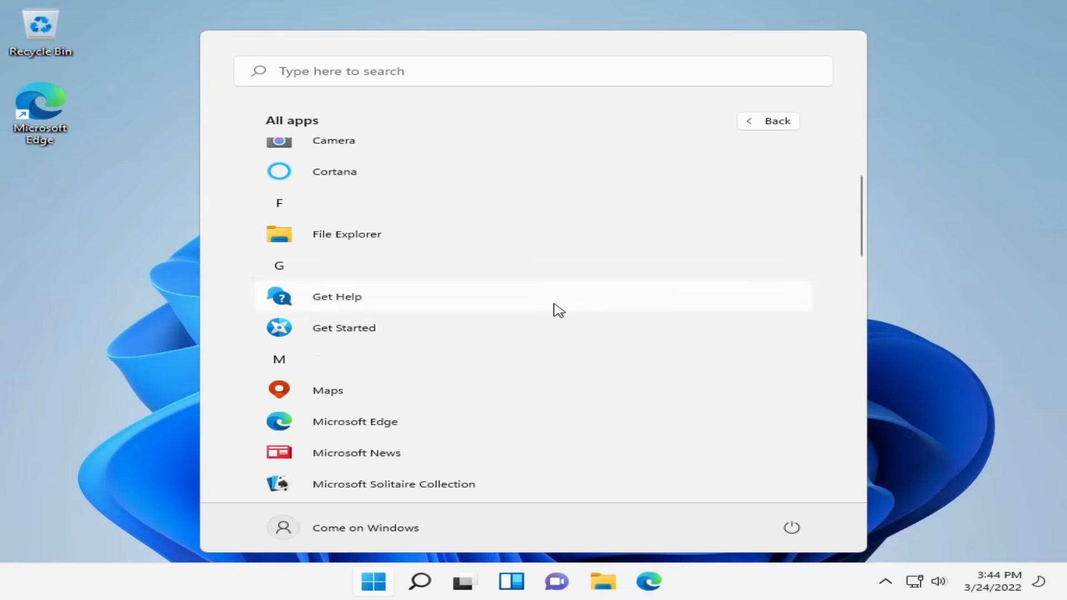
pyautogui.scroll(-2, 341, 286)
pyautogui.rightClick(340, 286)
pyautogui.rightClick(305, 319)
pyautogui.press('Escape')
pyautogui.rightClick(374, 345)
pyautogui.click(441, 406)
pyautogui.click(616, 301)
# Uninstall Microsoft Solitaire Collection and Microsoft Teams
pyautogui.rightClick(374, 353)
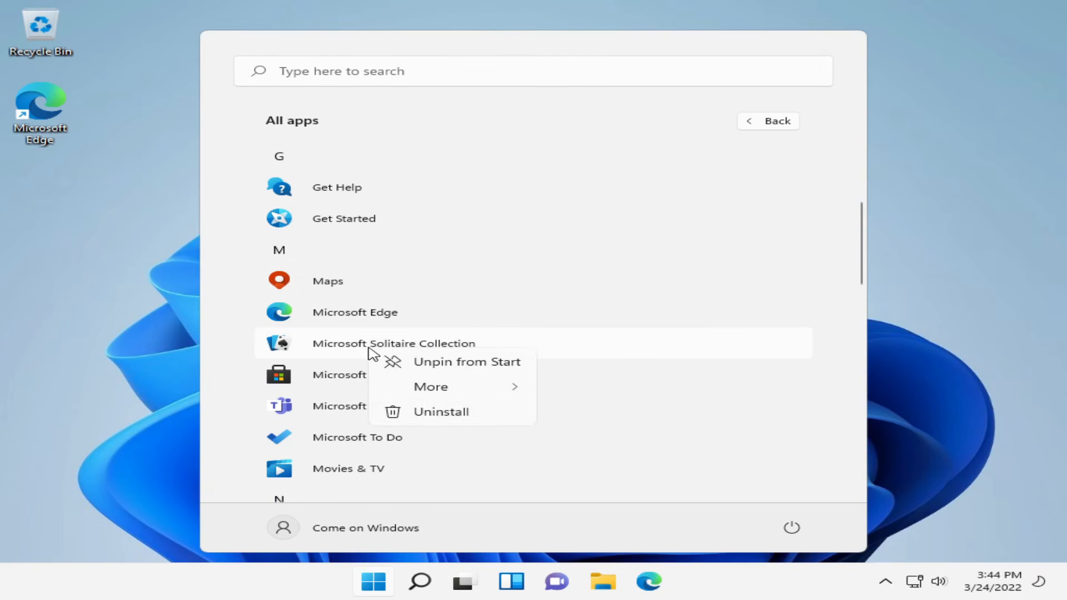
pyautogui.click(433, 414)
pyautogui.click(622, 302)
pyautogui.rightClick(384, 375)
pyautogui.click(448, 433)
pyautogui.click(618, 324)
# Uninstall Microsoft To Do and Movies & TV
pyautogui.rightClick(372, 376)
pyautogui.click(441, 440)
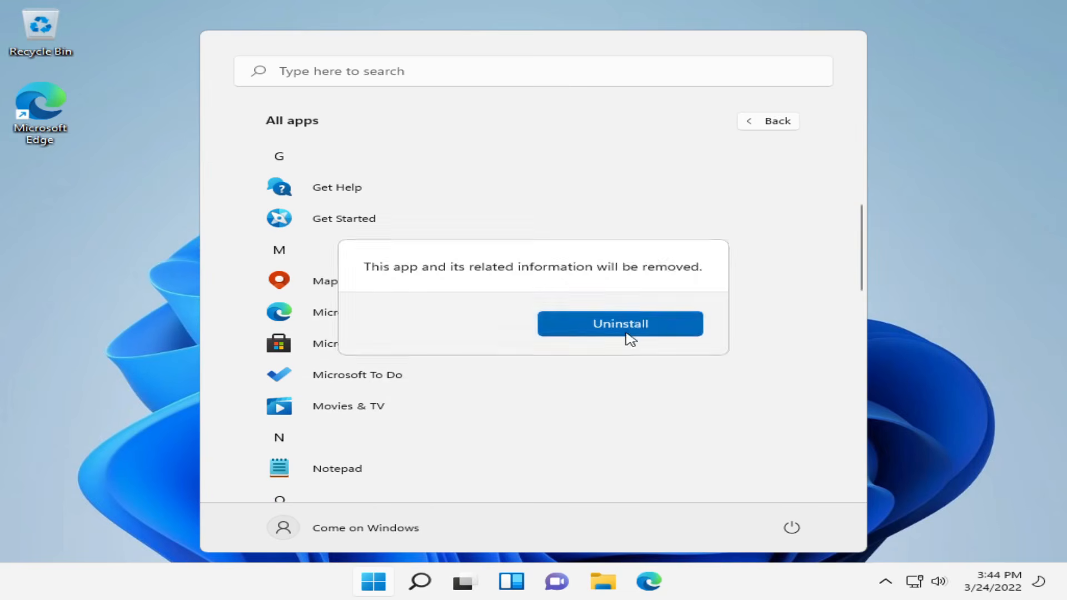
pyautogui.click(616, 325)
pyautogui.rightClick(398, 384)
pyautogui.click(422, 441)
pyautogui.click(602, 333)
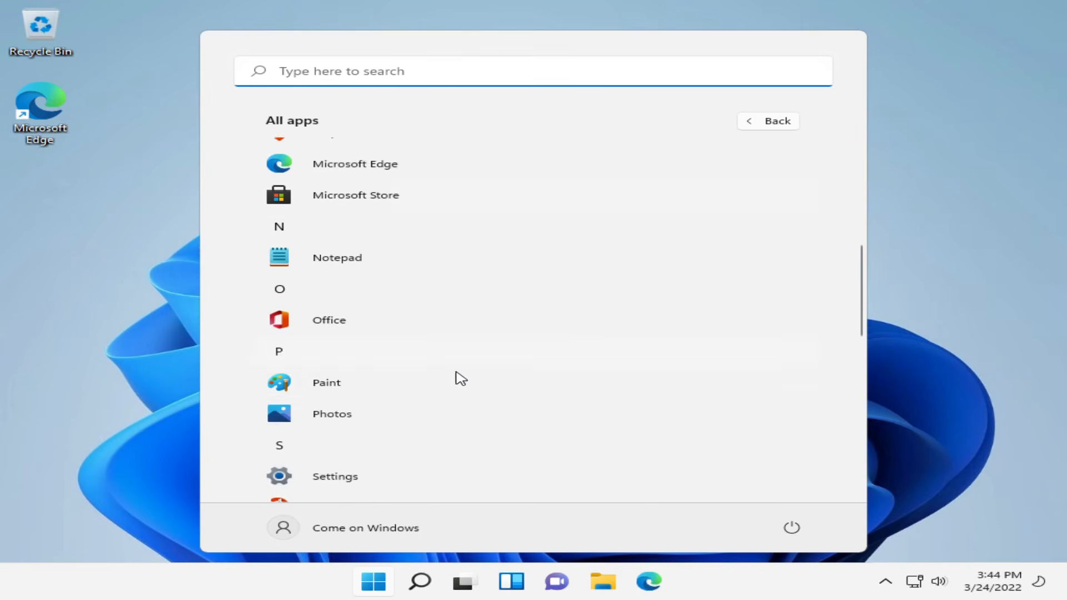
# Uninstall Office and the app listed between Settings and Sticky Notes
pyautogui.rightClick(339, 305)
pyautogui.click(372, 368)
pyautogui.click(614, 261)
pyautogui.rightClick(336, 305)
pyautogui.press('Escape')
pyautogui.rightClick(358, 433)
pyautogui.click(409, 496)
pyautogui.click(578, 391)
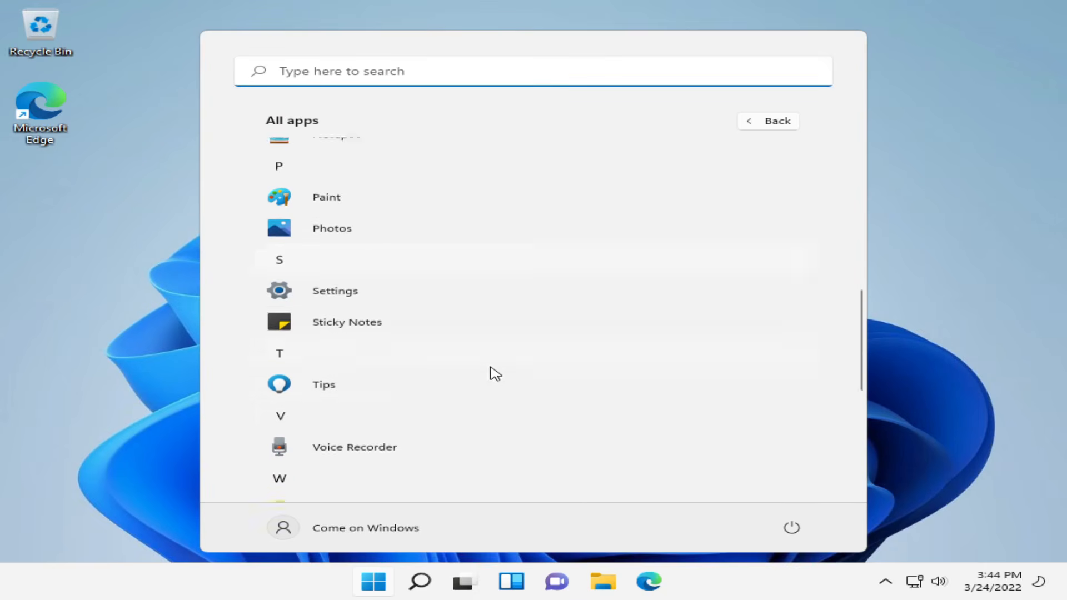
# Uninstall Sticky Notes and Tips from the list of all apps
pyautogui.rightClick(356, 266)
pyautogui.click(409, 307)
pyautogui.click(612, 214)
pyautogui.rightClick(342, 297)
pyautogui.click(384, 350)
pyautogui.click(617, 245)
# Uninstall Voice Recorder and Weather from the list of all apps
pyautogui.rightClick(357, 298)
pyautogui.click(431, 355)
pyautogui.click(576, 245)
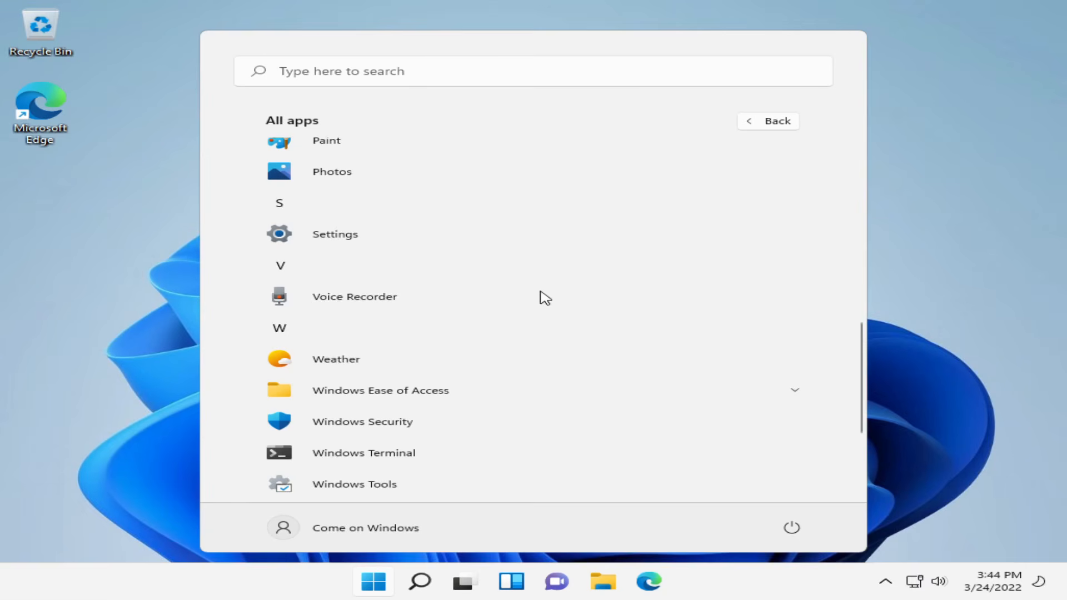
pyautogui.rightClick(351, 301)
pyautogui.click(411, 362)
pyautogui.click(570, 245)
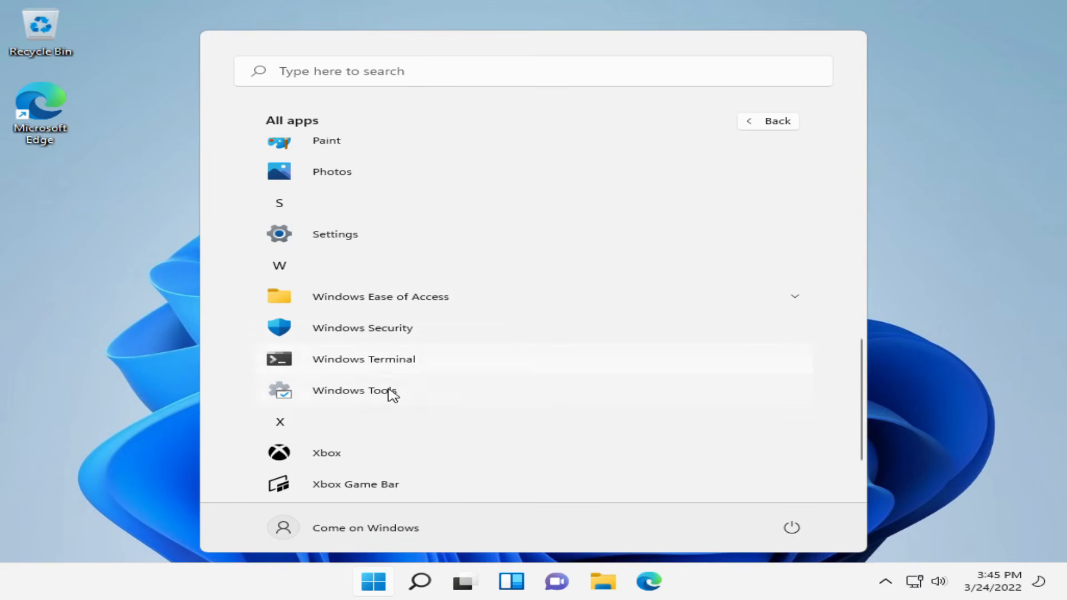
# Uninstall the Xbox app near the end of the list of all apps
pyautogui.scroll(-2, 391, 388)
pyautogui.rightClick(344, 363)
pyautogui.click(426, 423)
pyautogui.click(561, 320)
pyautogui.rightClick(344, 465)
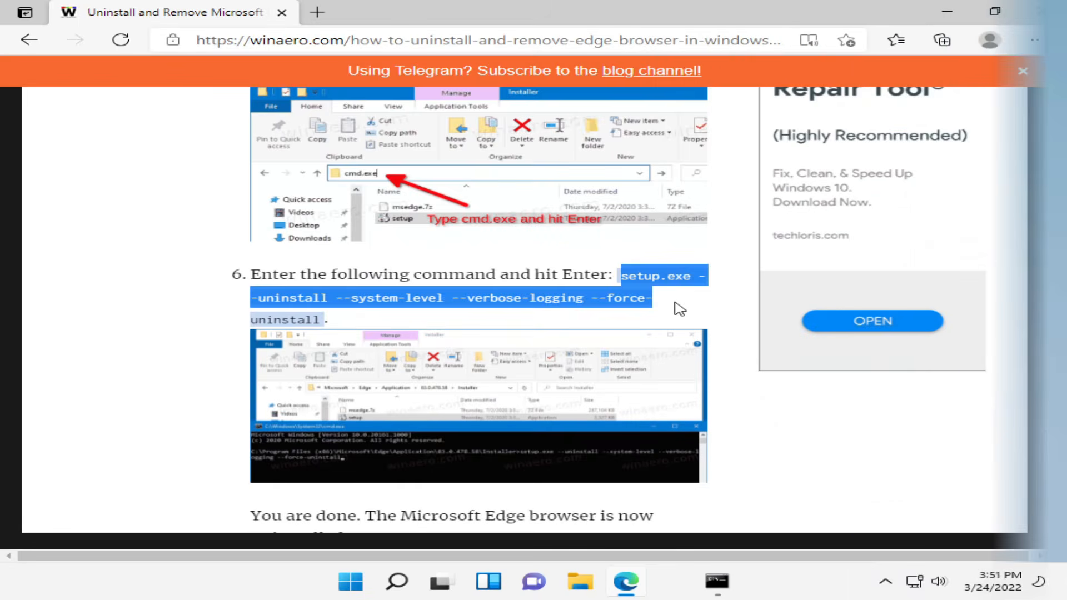
# Copy the Edge removal command from the winaero.com article and run "setup.exe --uninstall --system-level --verbose-logging --force-uninstall" in Command Prompt in Edge's Installer folder
pyautogui.moveTo(622, 276); pyautogui.dragTo(328, 314)
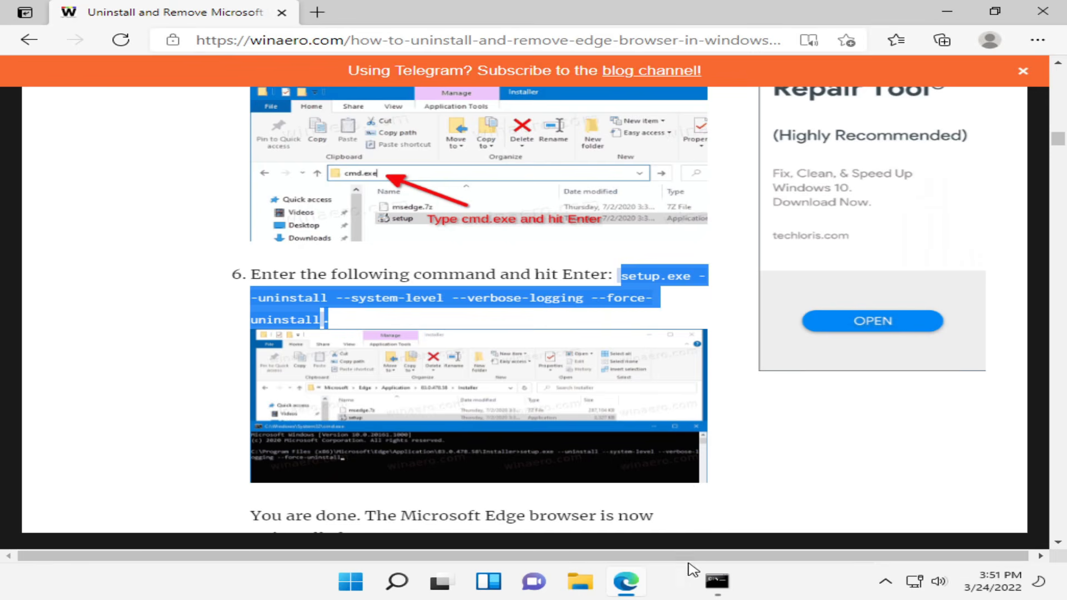
pyautogui.click(717, 582)
pyautogui.write('setup.exe --uninstall --system-level --verbose-logging --force-uninstall.')
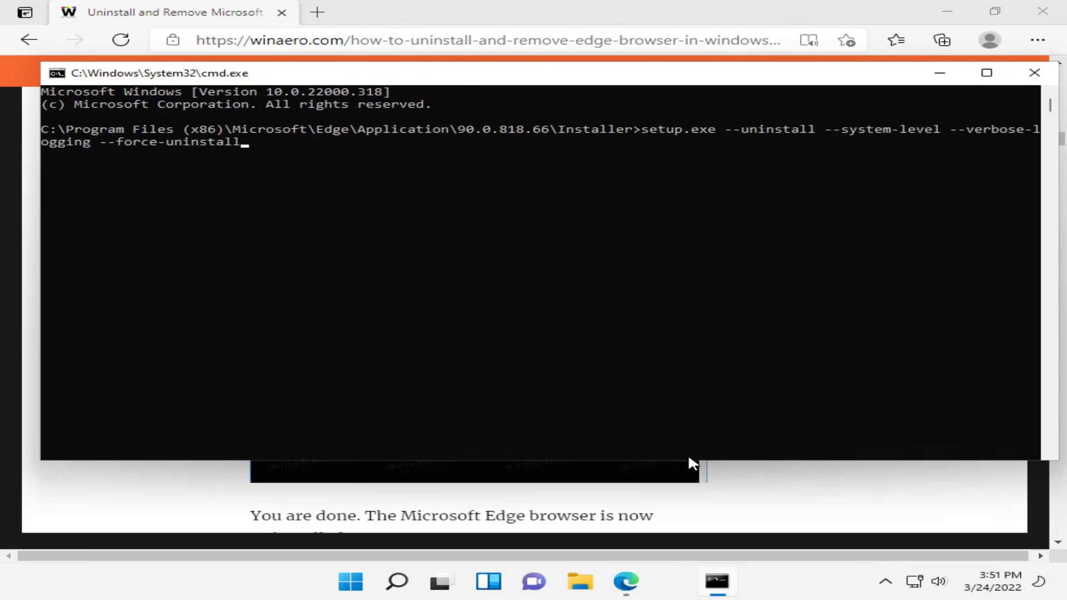
pyautogui.press('Return')
pyautogui.press('Left')
pyautogui.press('Return')
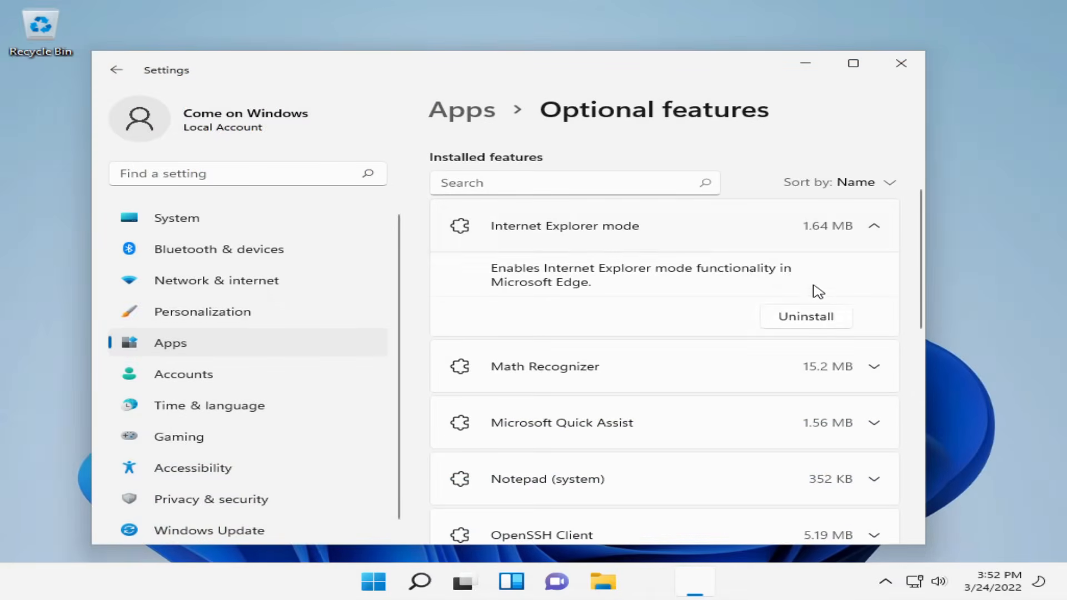
# Uninstall the optional features Internet Explorer mode, Math Recognizer, Microsoft Quick Assist and Print Management
pyautogui.click(823, 315)
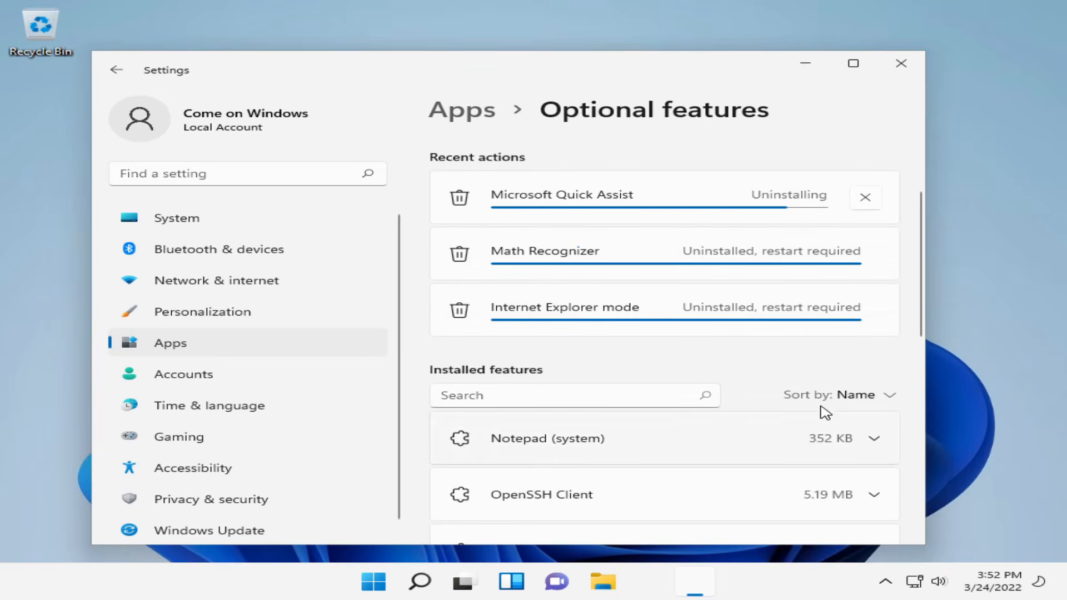
pyautogui.scroll(-3, 806, 403)
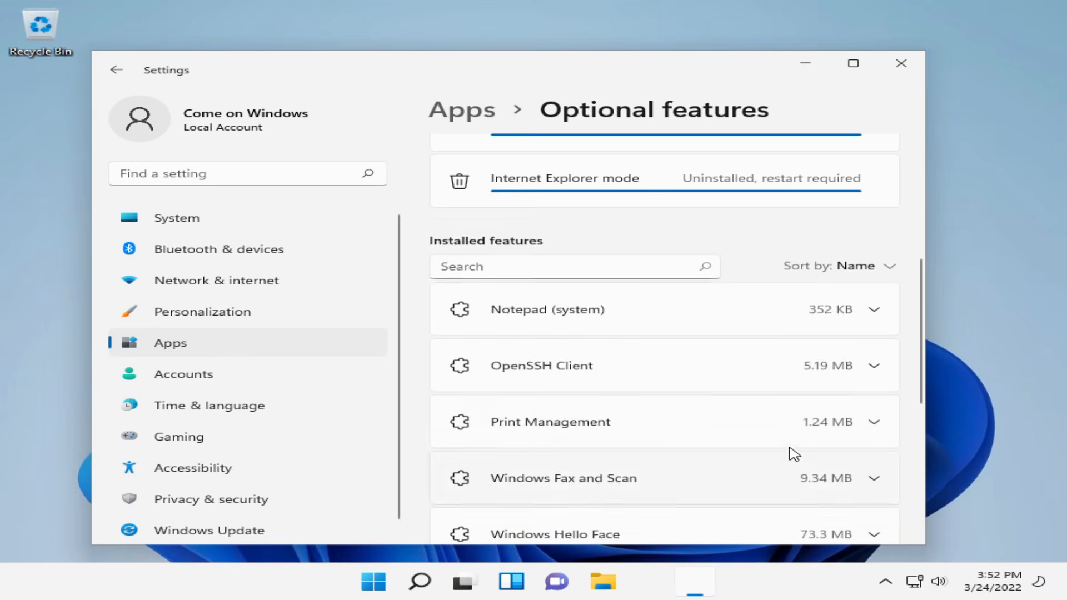
pyautogui.scroll(-2, 791, 453)
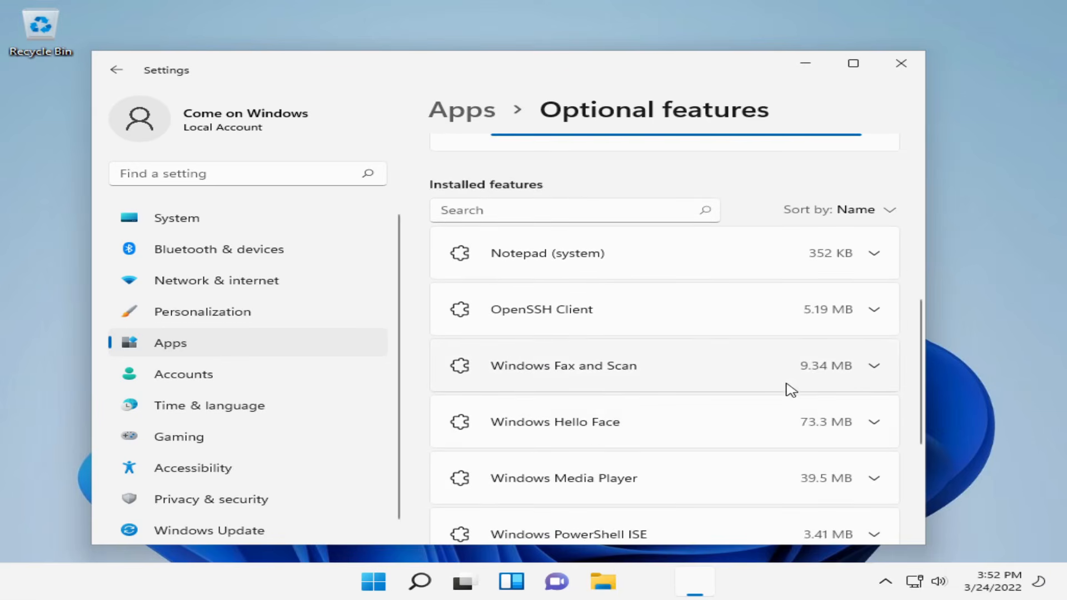
# Uninstall the optional features Windows Fax and Scan and Windows Hello Face, and close Settings
pyautogui.click(794, 414)
pyautogui.scroll(-1, 793, 412)
pyautogui.click(806, 452)
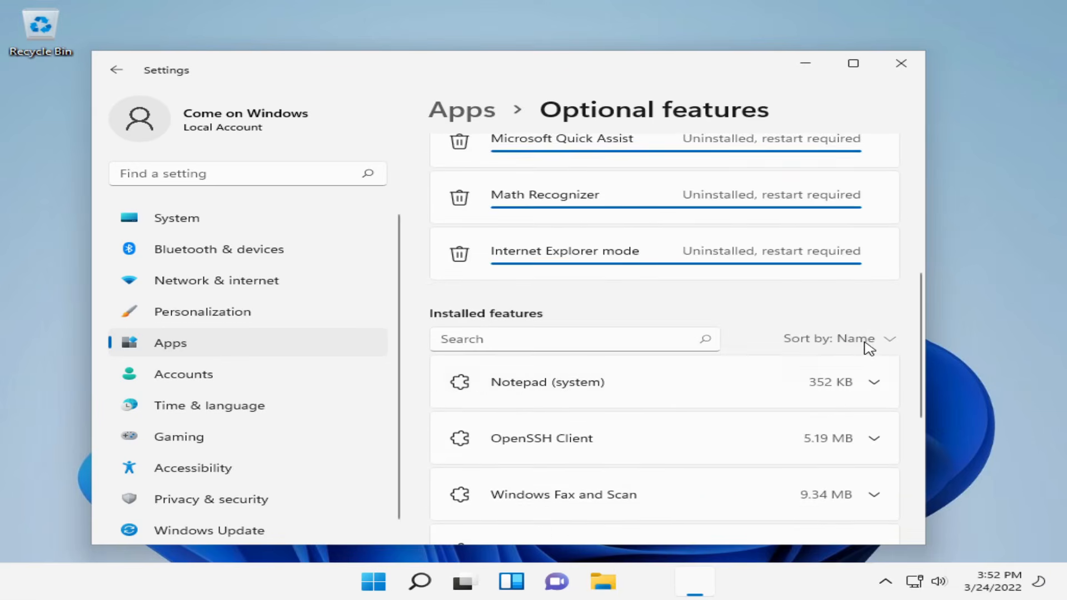
pyautogui.scroll(-2, 770, 362)
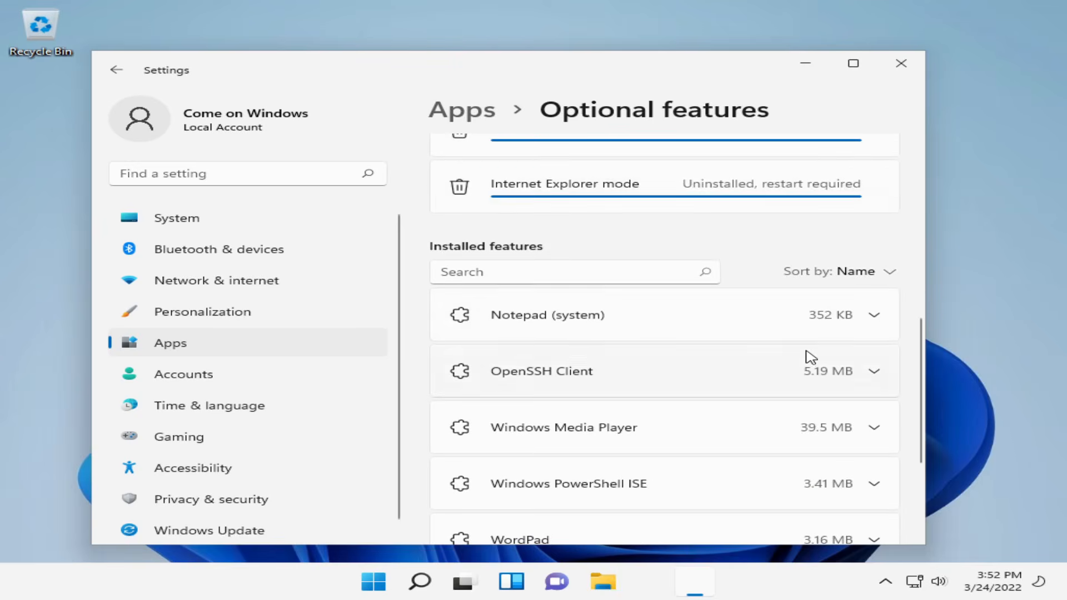
pyautogui.scroll(-2, 810, 357)
pyautogui.click(801, 318)
pyautogui.click(814, 318)
pyautogui.scroll(3, 812, 357)
pyautogui.scroll(-3, 812, 357)
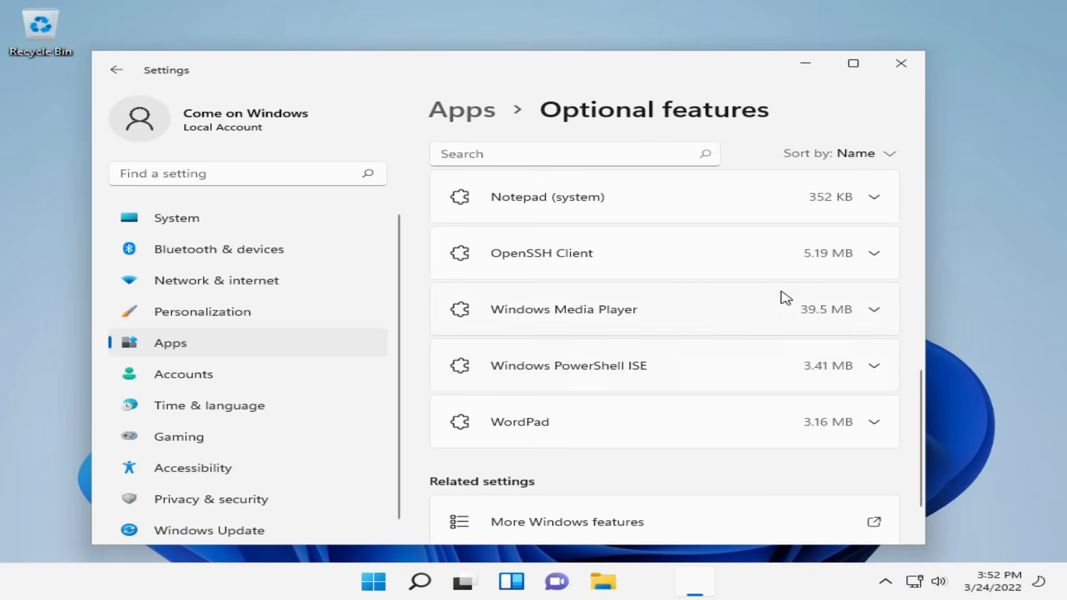
pyautogui.click(901, 63)
# Restart Windows to complete the removal of the optional features
pyautogui.press('super')
pyautogui.write('con')
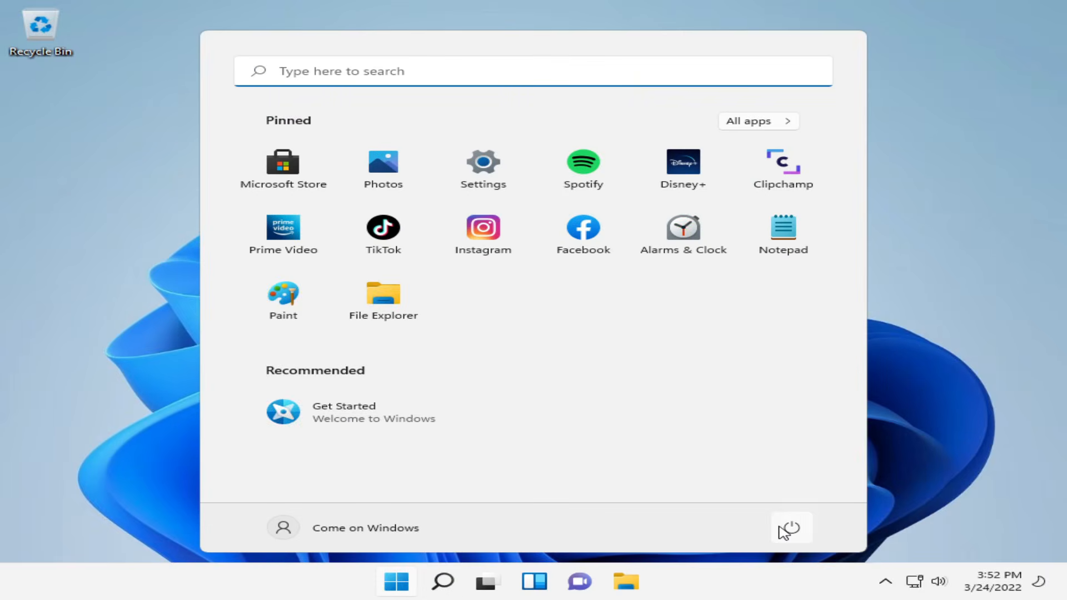
pyautogui.click(786, 526)
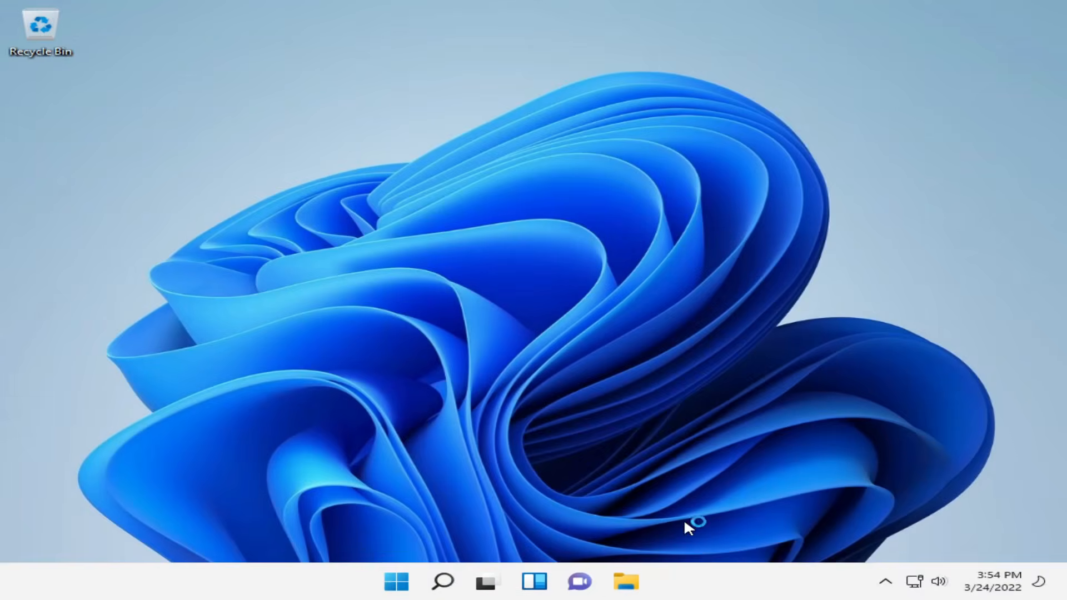
# Compress Local Disk (C:) including all subfolders and files, granting administrator permission and ignoring all file errors, and close its properties
pyautogui.press('super+e')
pyautogui.click(214, 365)
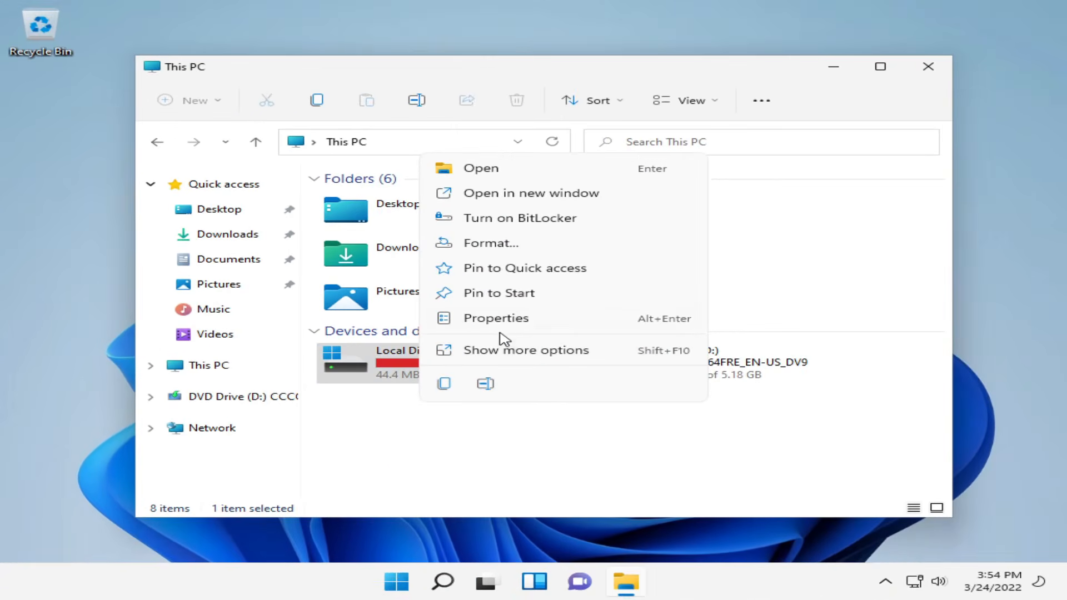
pyautogui.click(428, 316)
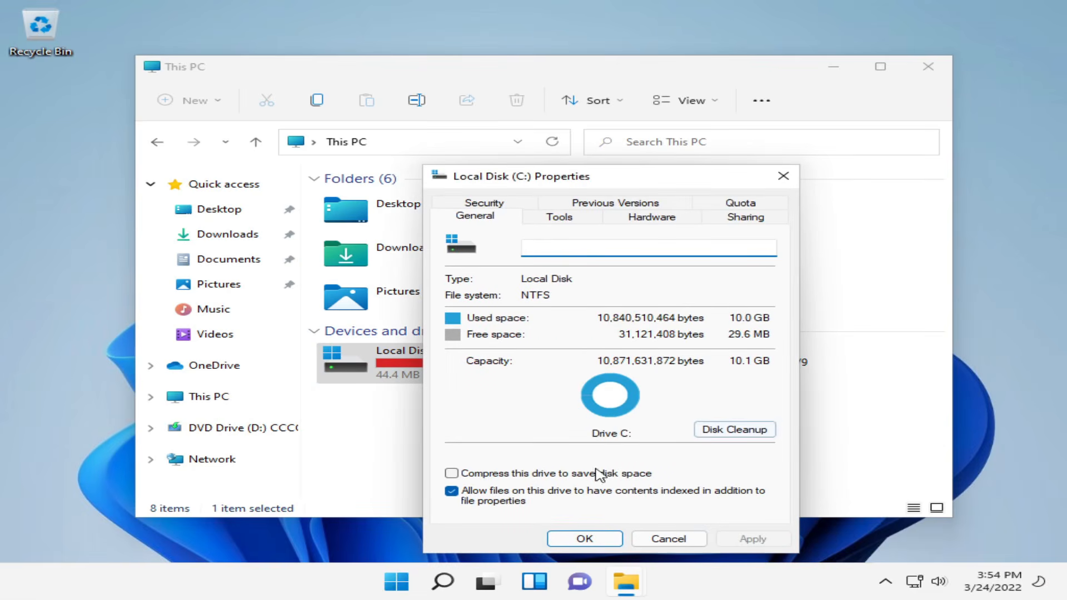
pyautogui.click(451, 473)
pyautogui.click(779, 540)
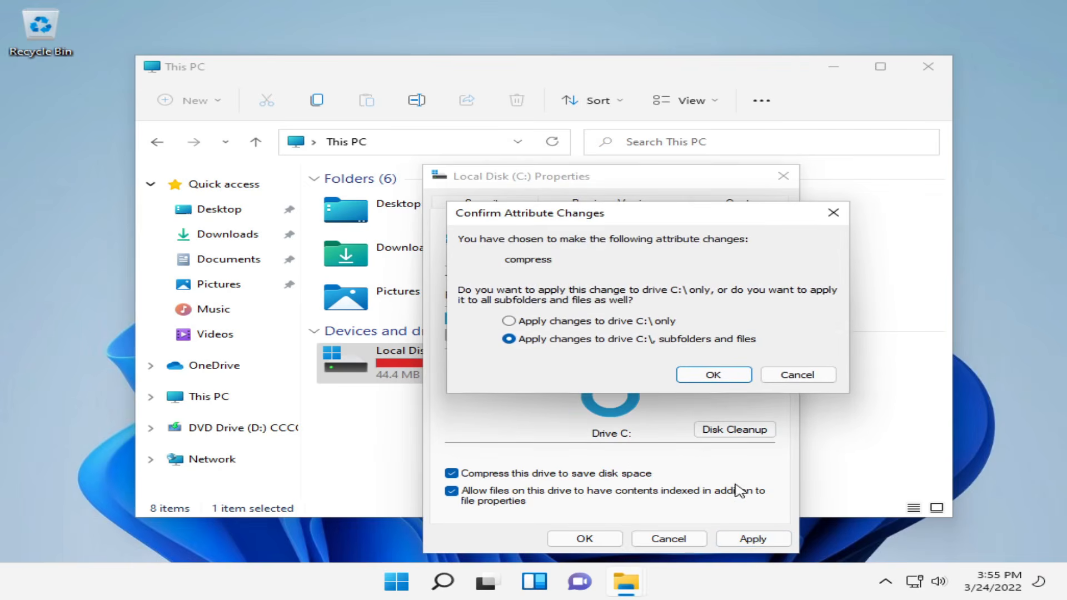
pyautogui.click(713, 374)
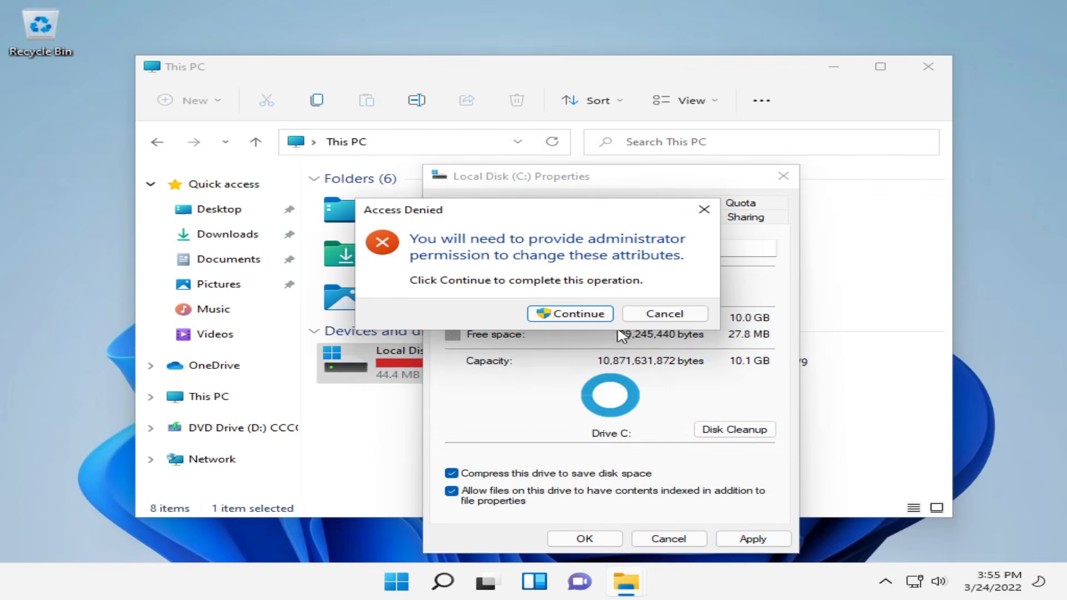
pyautogui.click(599, 315)
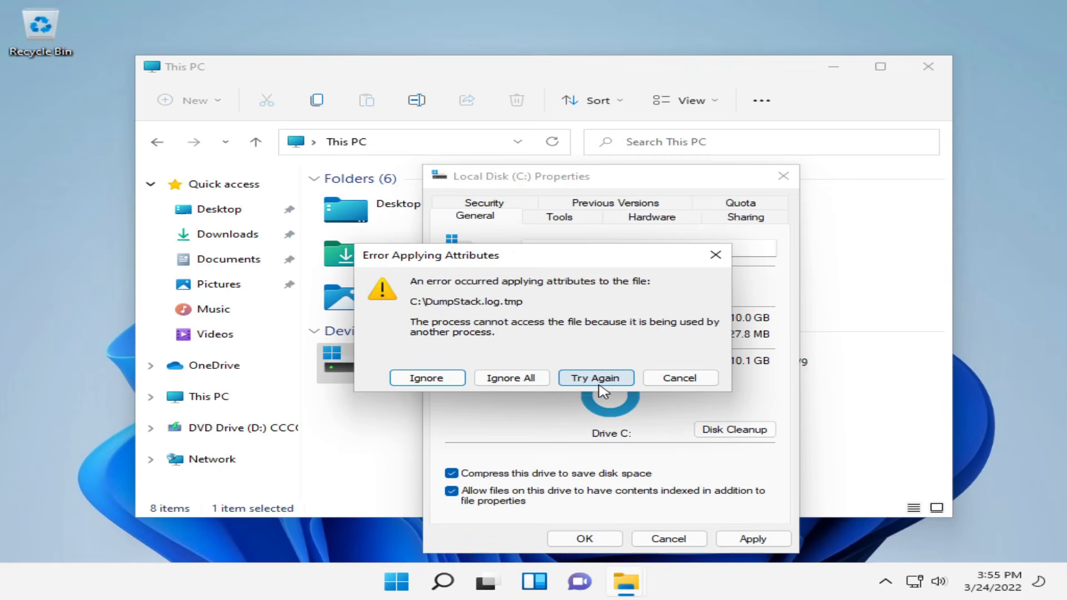
pyautogui.click(546, 380)
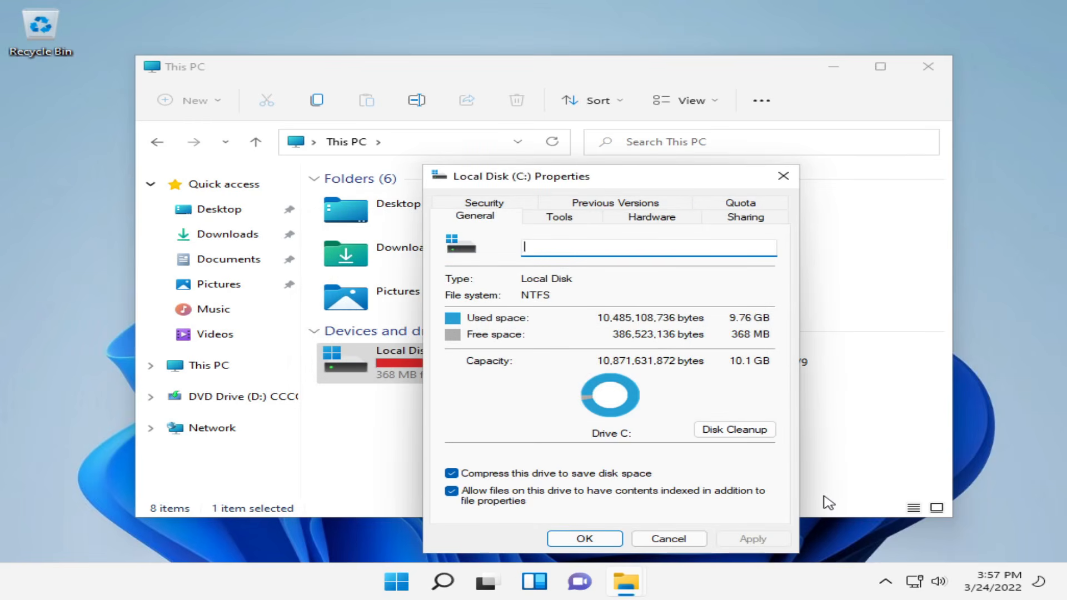
pyautogui.click(784, 175)
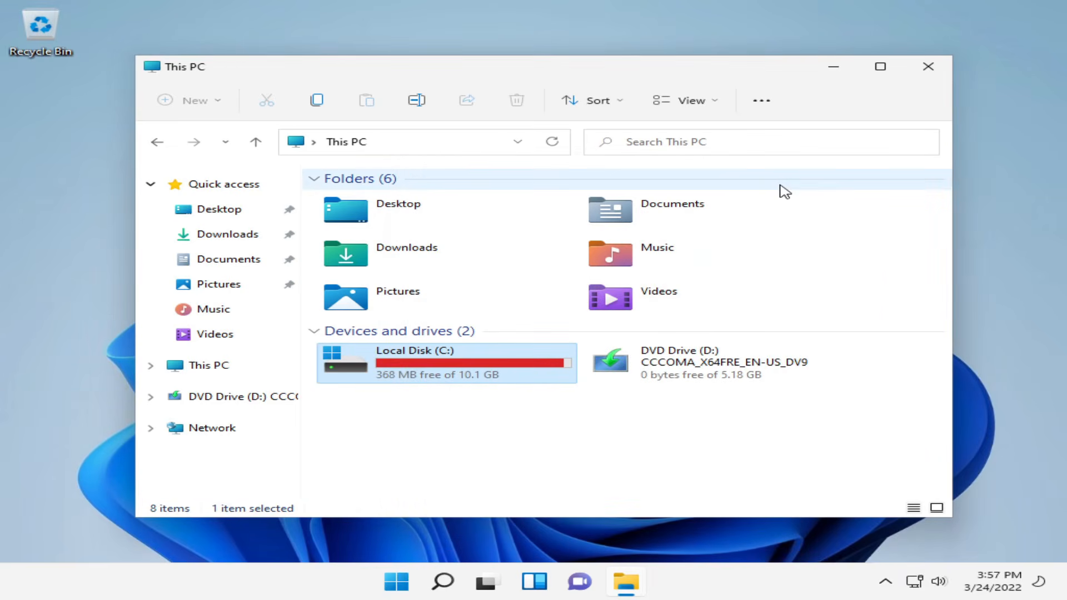
# In VMware Workstation, mount the VMware Tools disc in the virtual machine again and return to its full-size display
pyautogui.moveTo(500, 5)
pyautogui.click(181, 7)
pyautogui.click(213, 134)
pyautogui.click(160, 7)
pyautogui.click(174, 36)
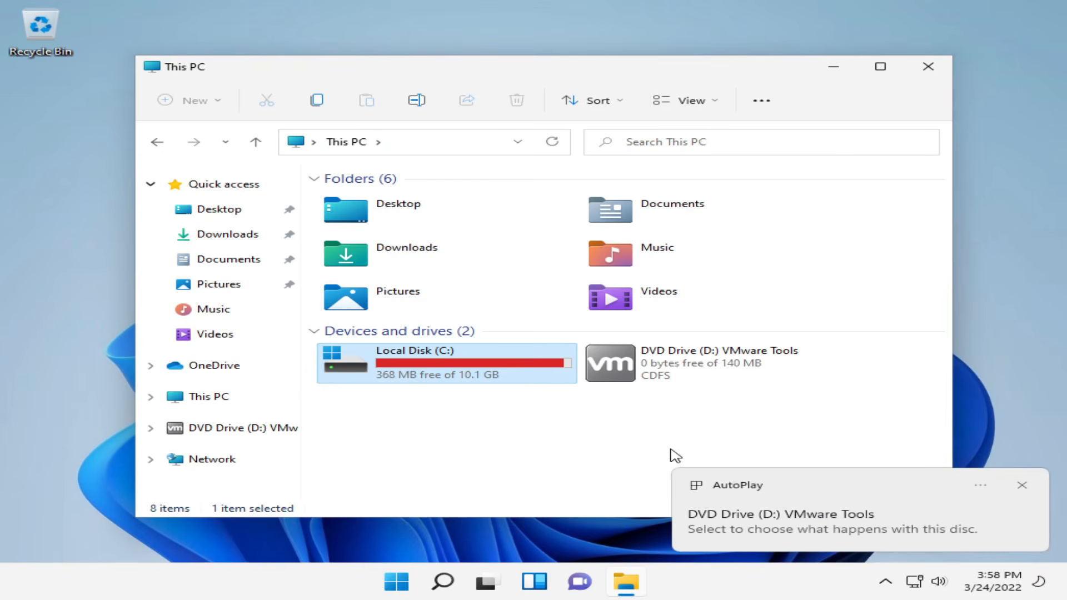
# Try to install VMware Tools from DVD Drive (D:), allowing administrator access and keeping the wizard's default options
pyautogui.rightClick(654, 384)
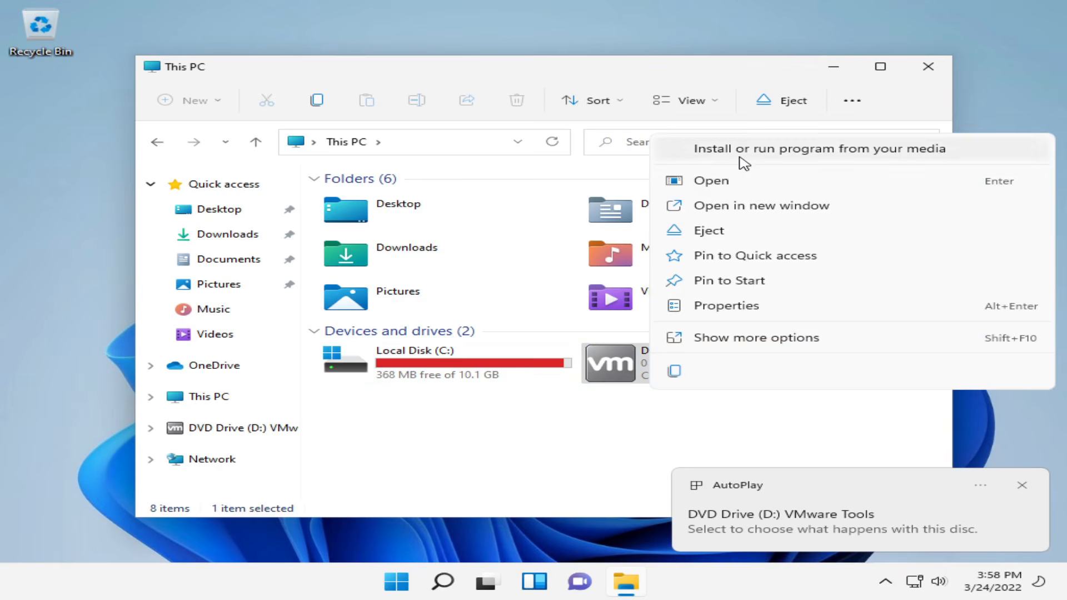
pyautogui.click(687, 149)
pyautogui.click(488, 424)
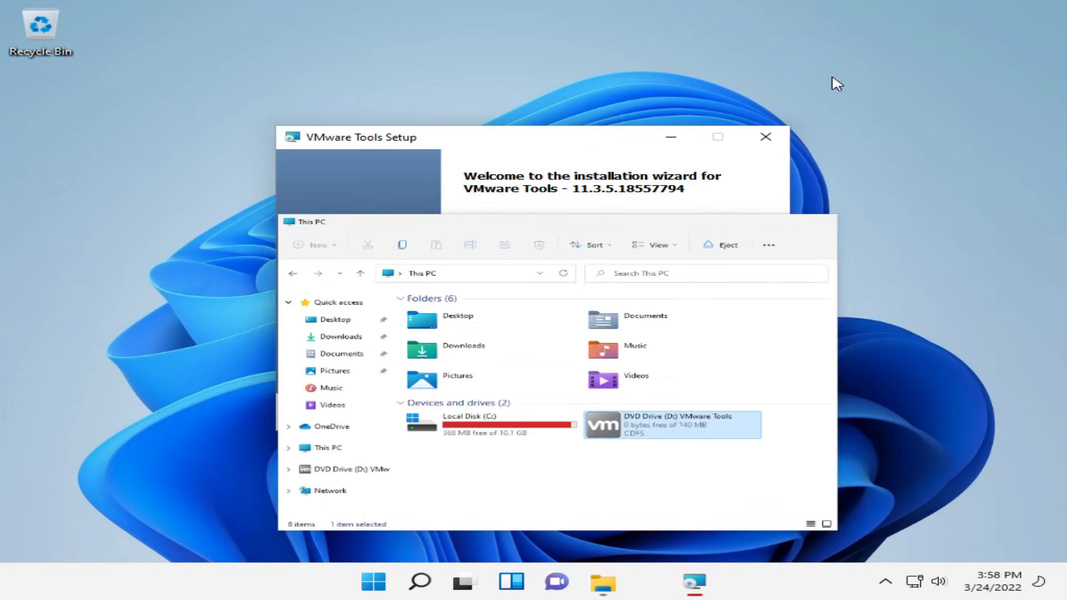
pyautogui.click(832, 67)
pyautogui.click(638, 411)
pyautogui.click(639, 412)
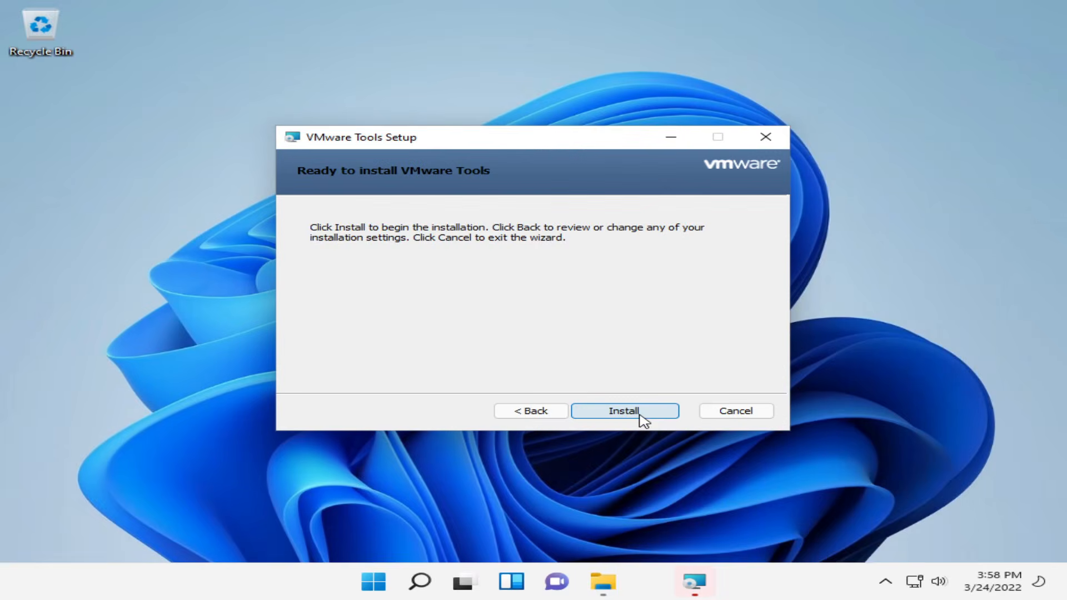
pyautogui.click(639, 412)
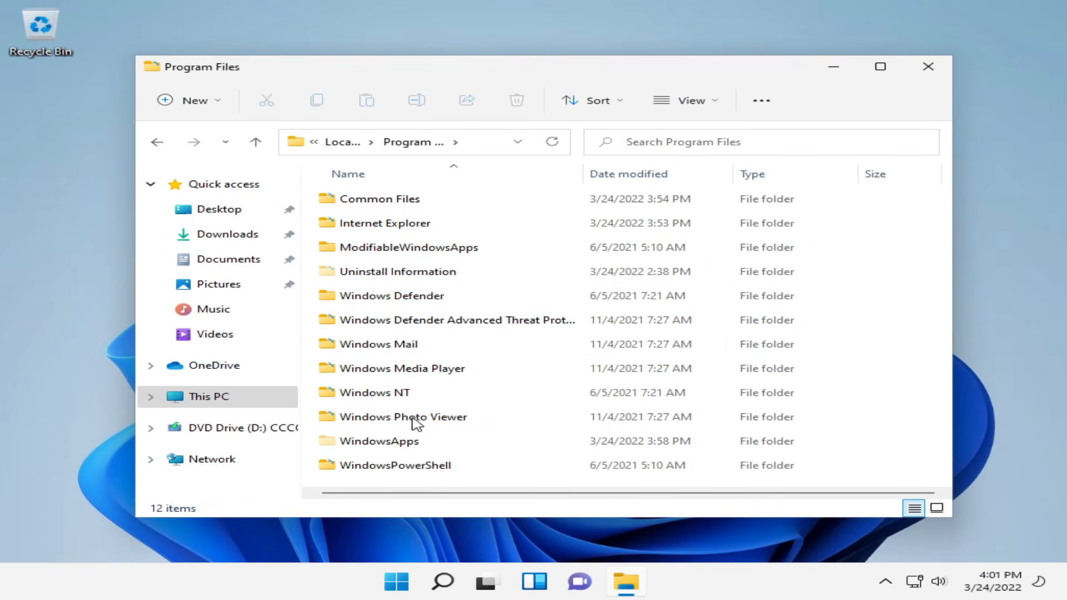
# Choose the Come on Windows account as the new owner of C:\Program Files\WindowsApps in its advanced security settings
pyautogui.rightClick(412, 441)
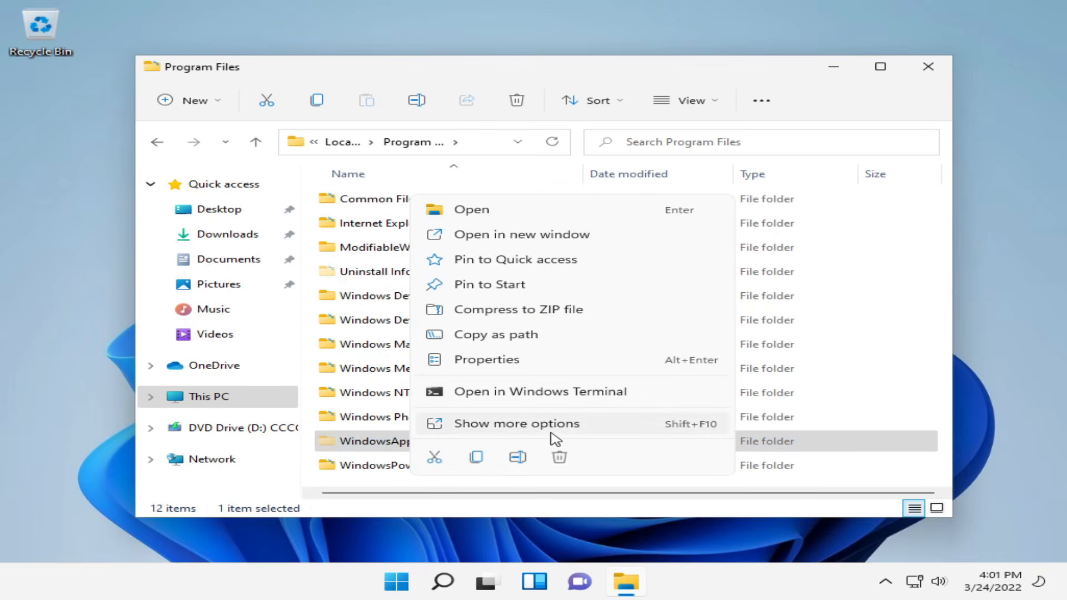
pyautogui.click(527, 361)
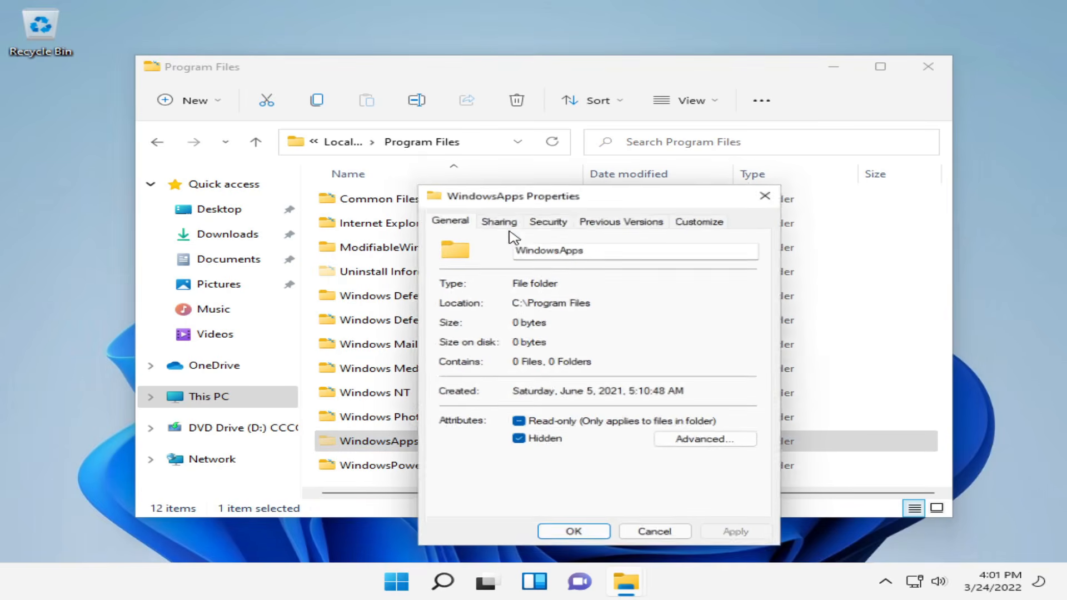
pyautogui.click(555, 223)
pyautogui.click(736, 476)
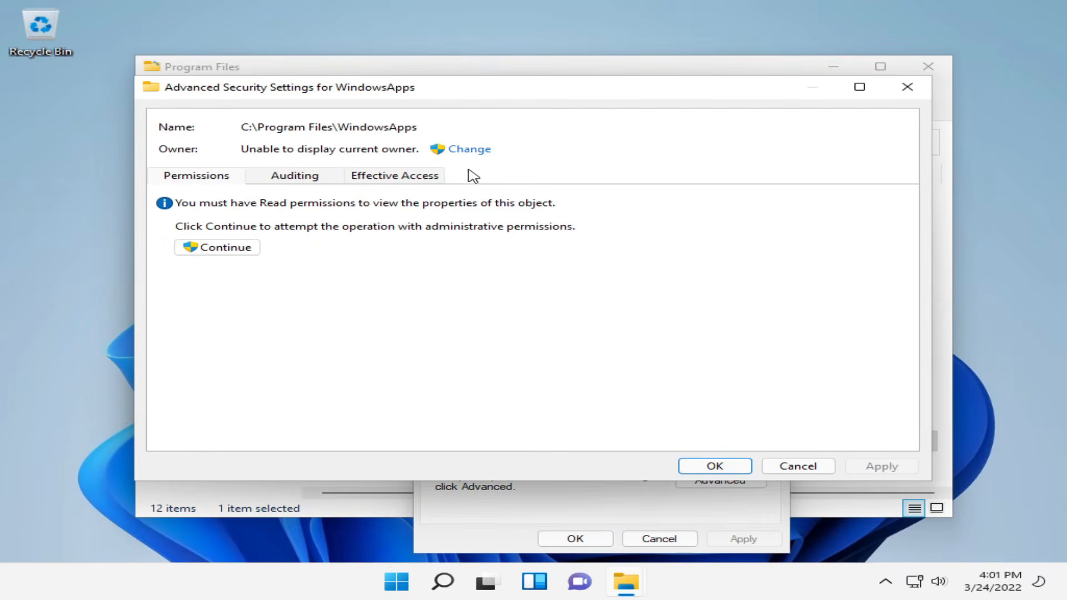
pyautogui.click(470, 150)
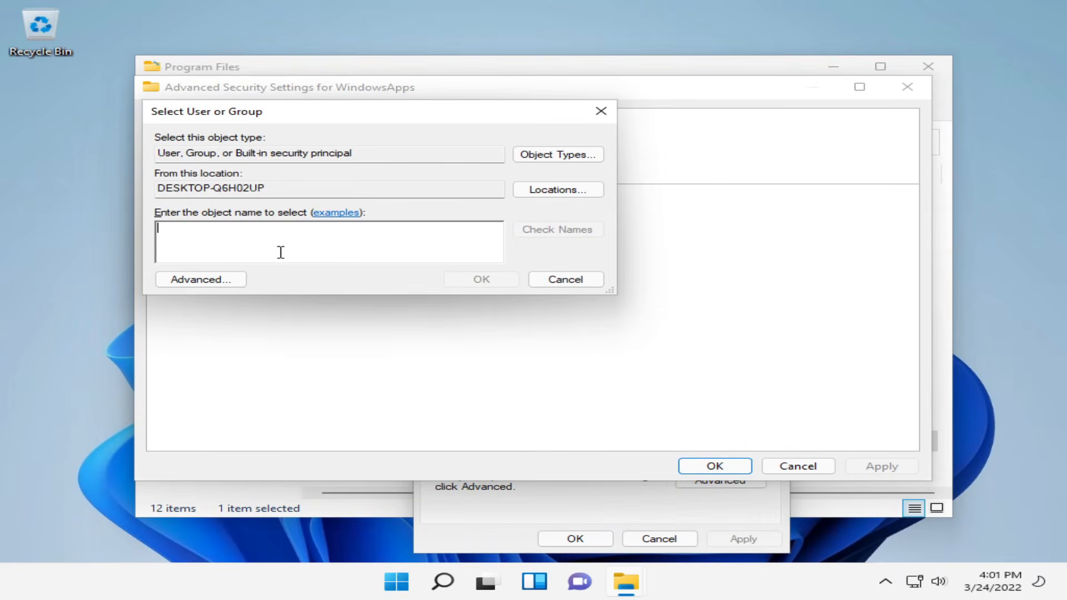
pyautogui.click(200, 279)
pyautogui.click(628, 264)
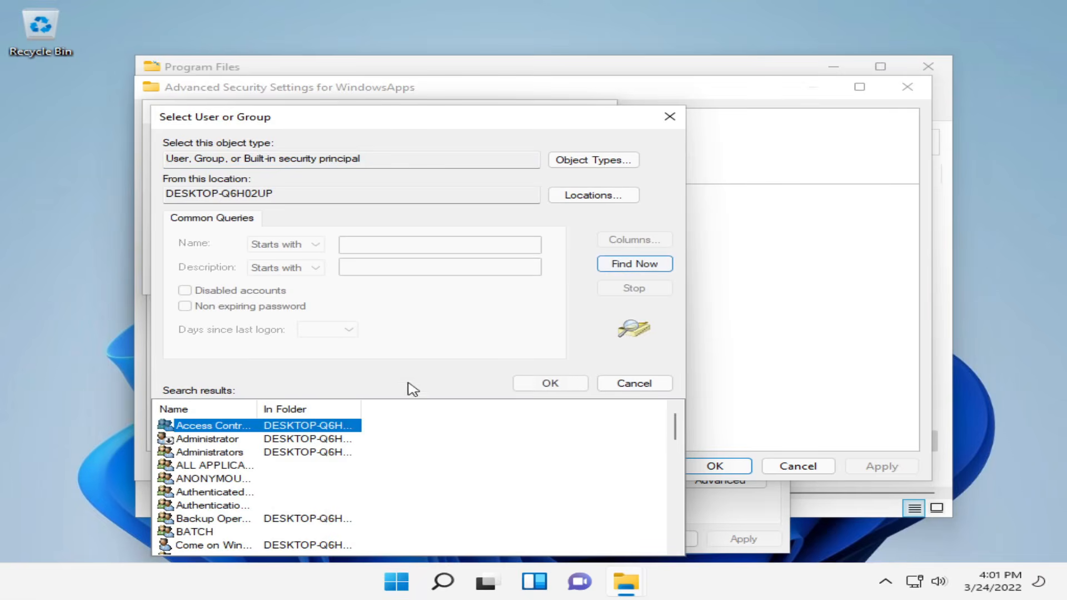
pyautogui.click(236, 545)
pyautogui.click(556, 383)
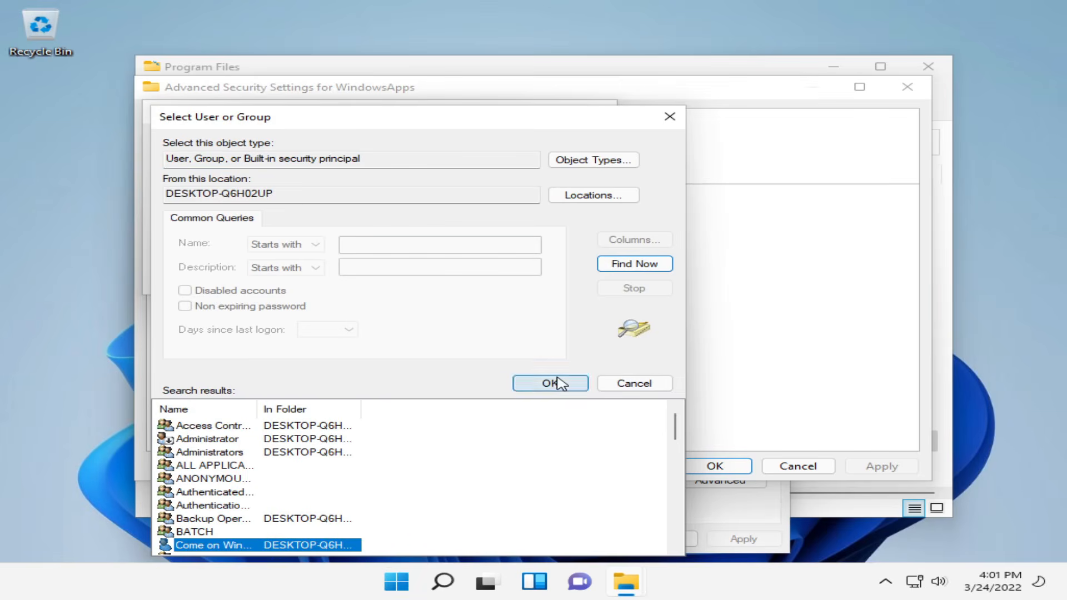
pyautogui.click(481, 279)
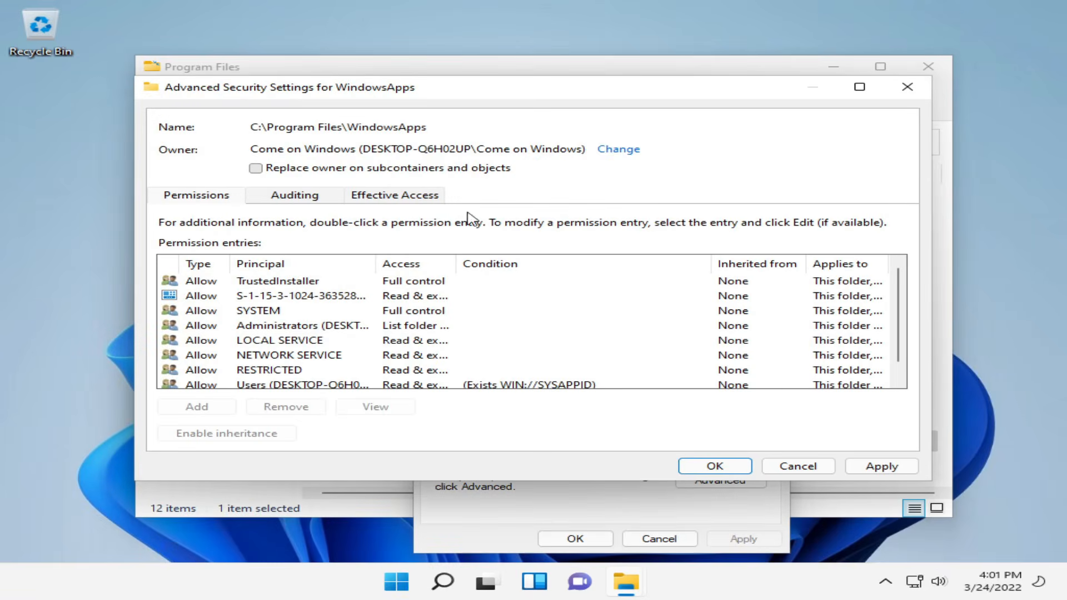
# Apply the ownership change to WindowsApps, close its properties, and open the folder with permanent access granted
pyautogui.click(889, 467)
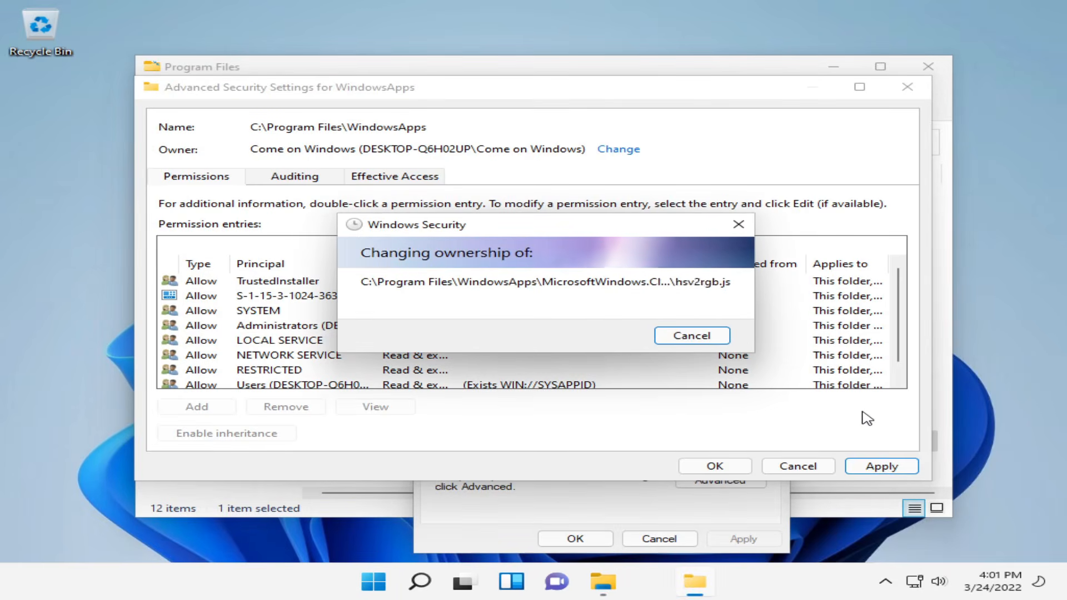
pyautogui.press('Return')
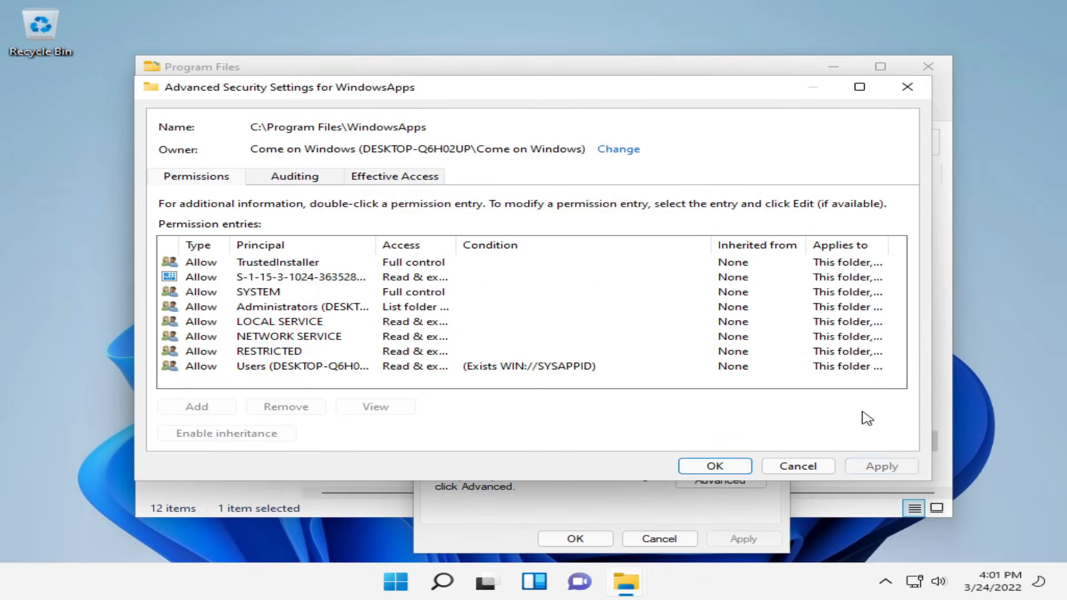
pyautogui.click(731, 471)
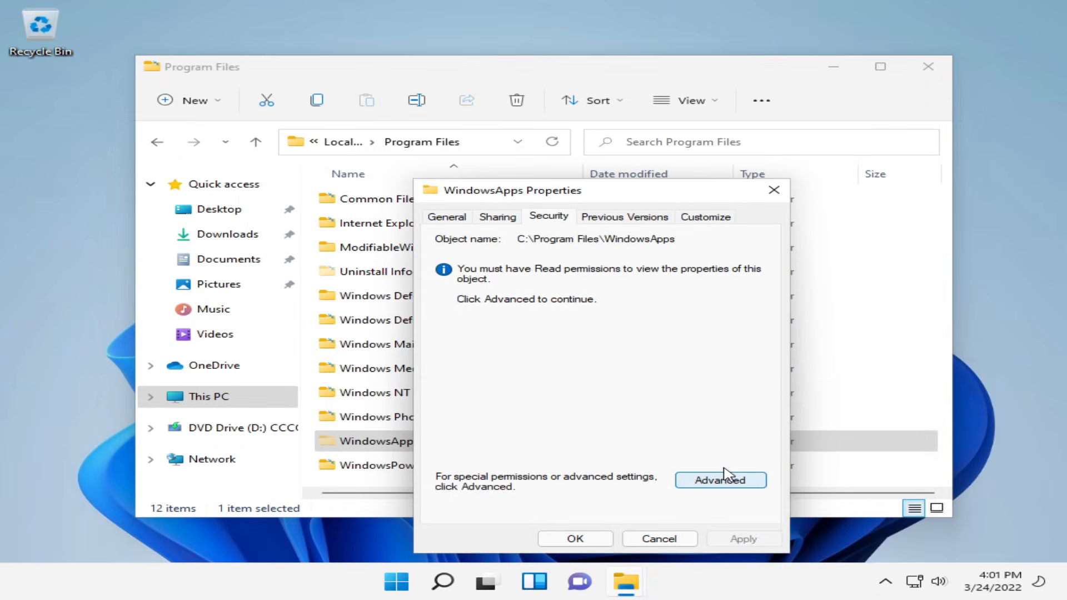
pyautogui.click(770, 186)
pyautogui.doubleClick(380, 439)
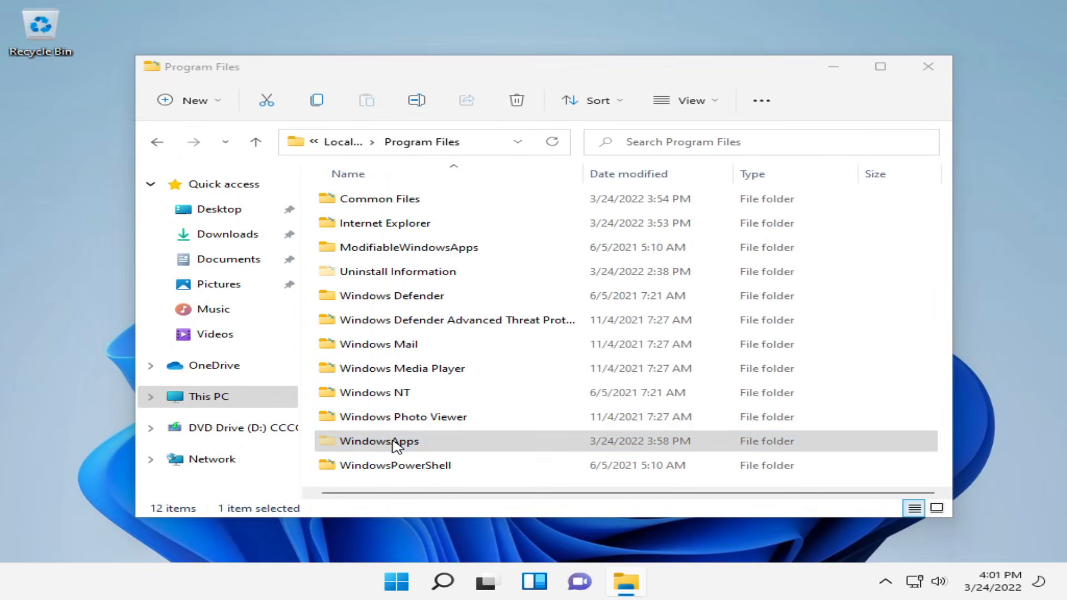
pyautogui.click(564, 309)
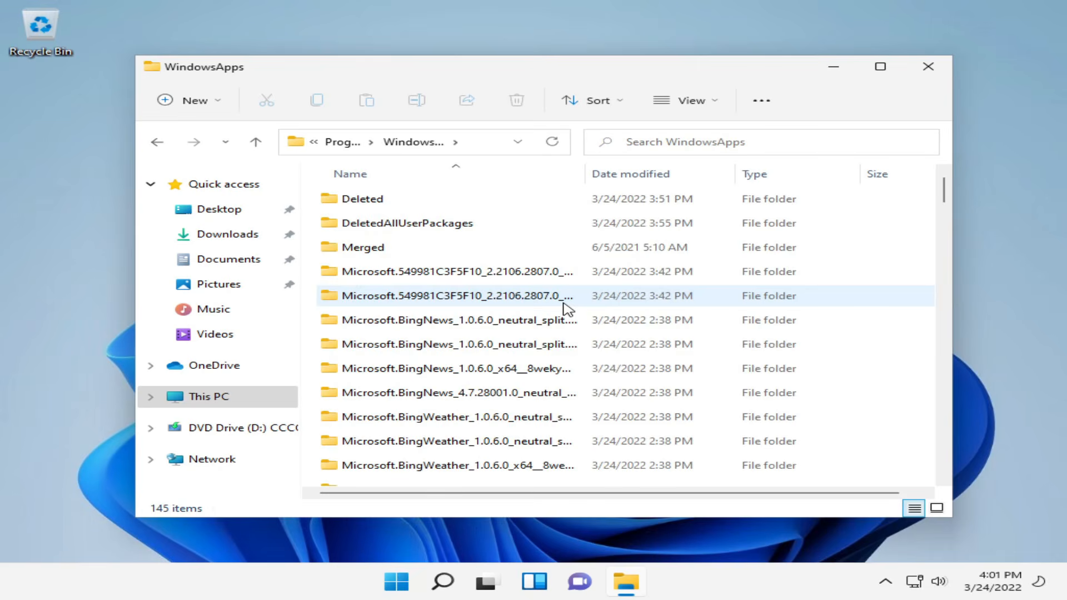
# Permanently delete the Microsoft.549981C3F5F10, BingNews and BingWeather package folders at the start of WindowsApps, cancelling at the access-denied file
pyautogui.click(512, 277)
pyautogui.keyDown('ctrl'); pyautogui.click(504, 299); pyautogui.keyUp('ctrl')
pyautogui.keyDown('ctrl'); pyautogui.click(503, 322); pyautogui.keyUp('ctrl')
pyautogui.keyDown('ctrl'); pyautogui.click(502, 347); pyautogui.keyUp('ctrl')
pyautogui.keyDown('ctrl'); pyautogui.click(495, 371); pyautogui.keyUp('ctrl')
pyautogui.keyDown('ctrl'); pyautogui.click(488, 394); pyautogui.keyUp('ctrl')
pyautogui.keyDown('ctrl'); pyautogui.click(482, 419); pyautogui.keyUp('ctrl')
pyautogui.keyDown('ctrl'); pyautogui.click(476, 443); pyautogui.keyUp('ctrl')
pyautogui.hotkey('shift', 'Delete')
pyautogui.press('Return')
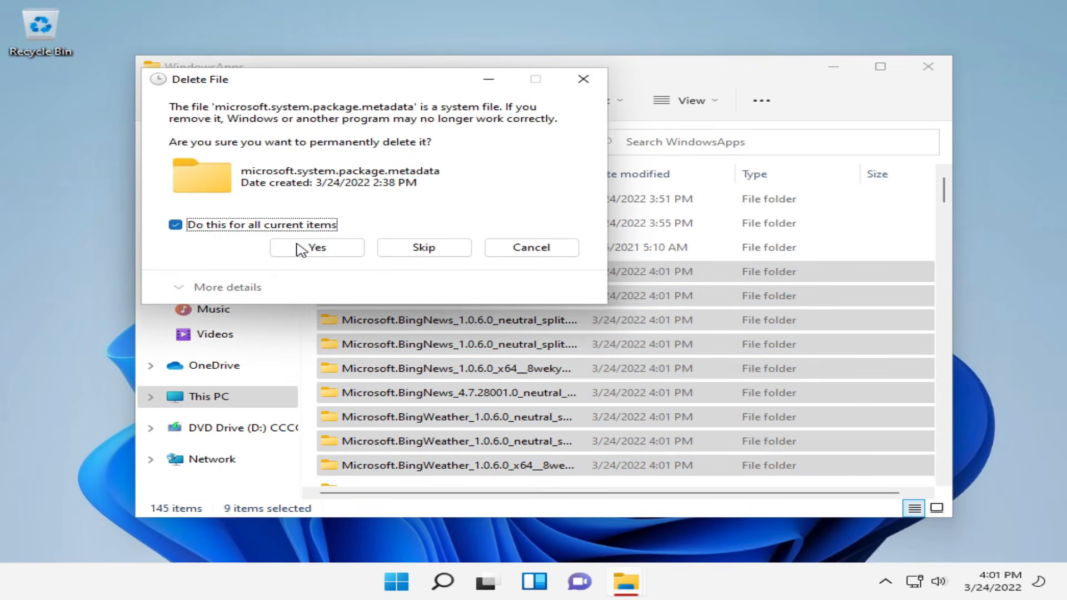
pyautogui.click(303, 248)
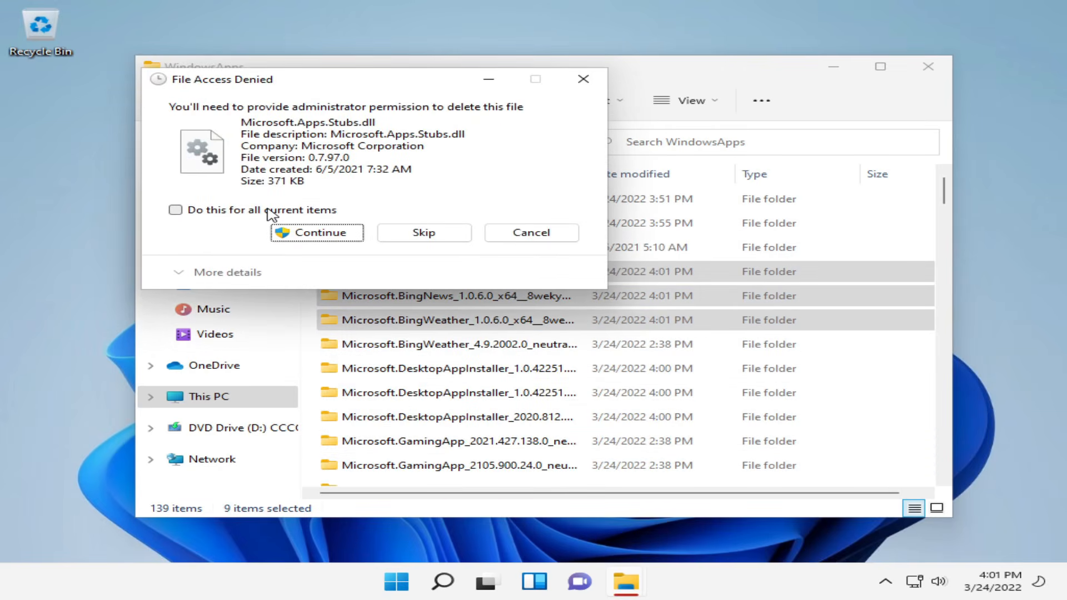
pyautogui.click(295, 230)
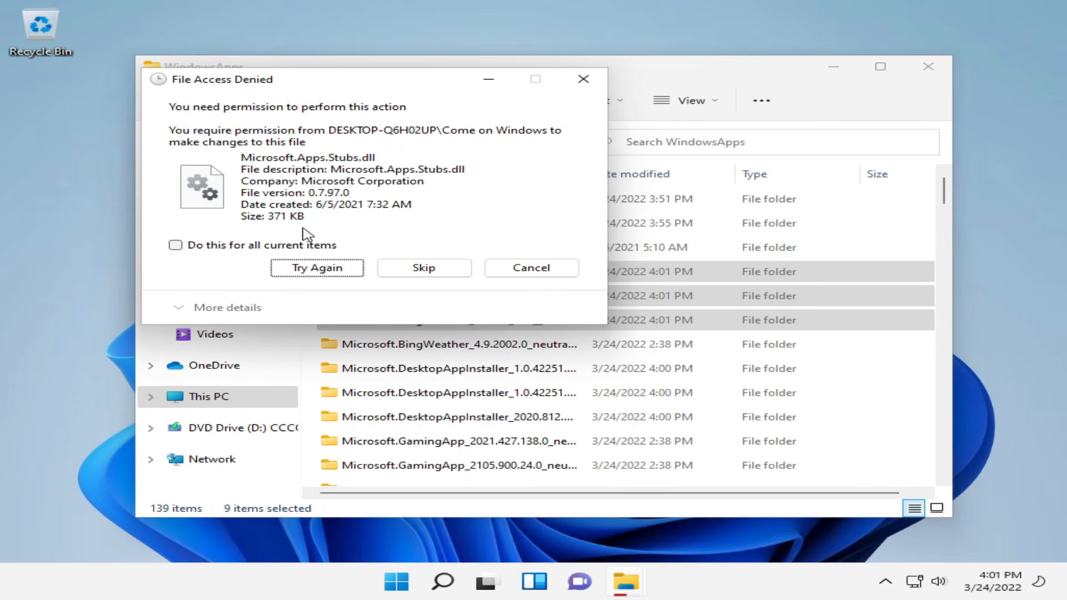
pyautogui.click(585, 79)
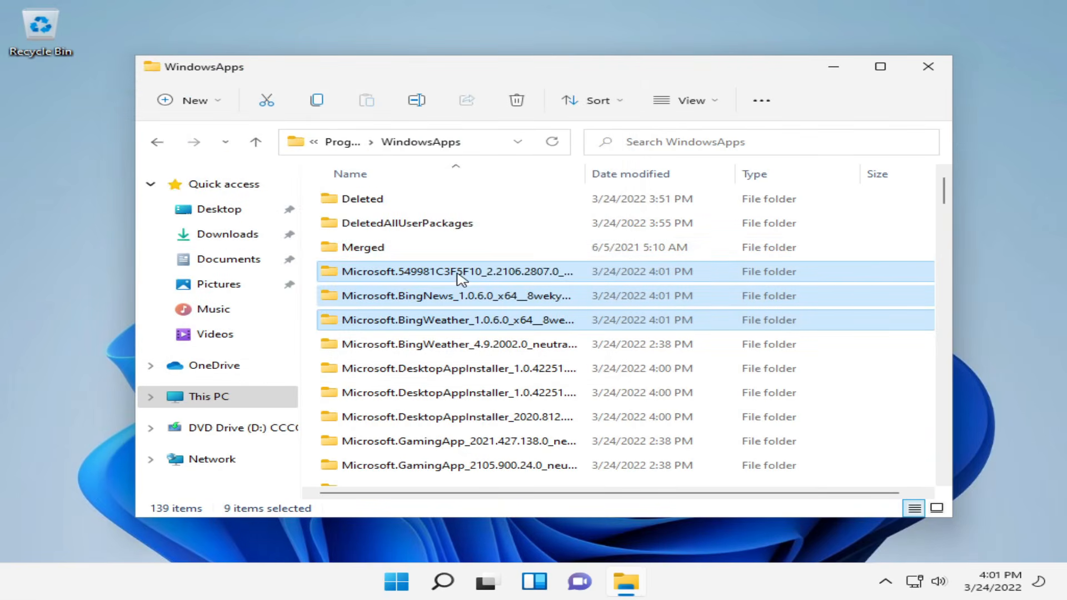
# Check the free space on Local Disk (C:) in a refreshed view of This PC
pyautogui.click(219, 398)
pyautogui.click(390, 409)
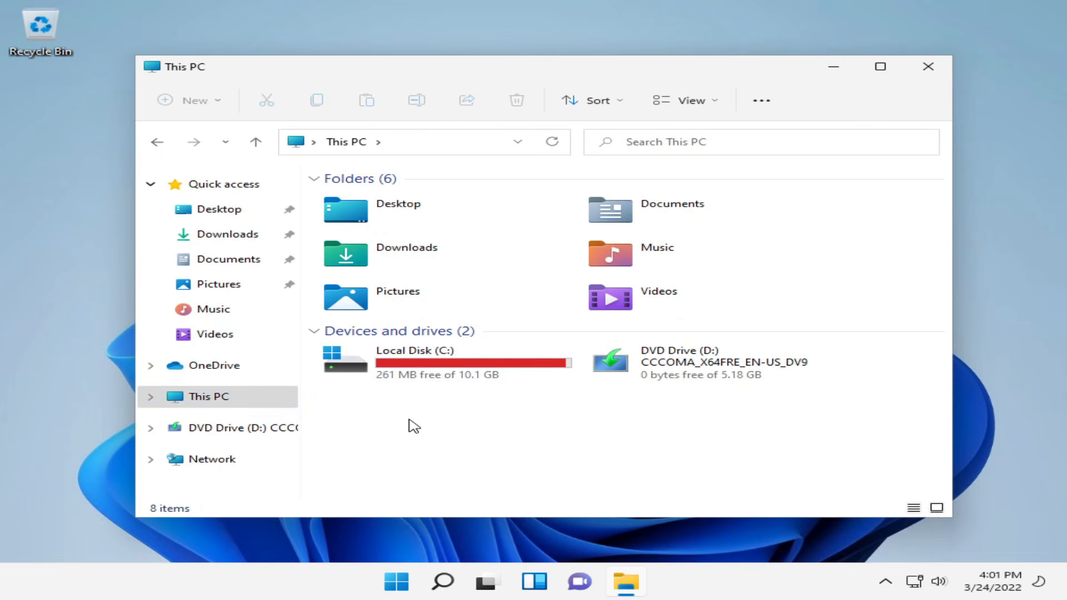
pyautogui.rightClick(415, 426)
pyautogui.click(394, 474)
# Return to Program Files\WindowsApps and permanently delete everything in it, granting administrator permission for all items
pyautogui.doubleClick(408, 364)
pyautogui.click(398, 225)
pyautogui.doubleClick(398, 225)
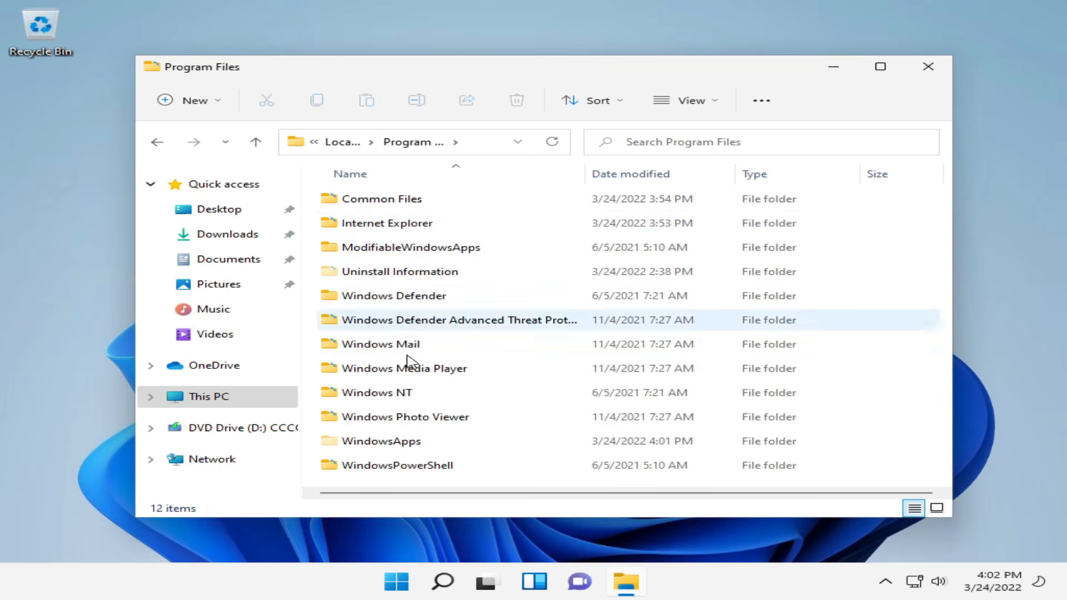
pyautogui.doubleClick(417, 441)
pyautogui.scroll(-3, 484, 372)
pyautogui.scroll(-20, 486, 376)
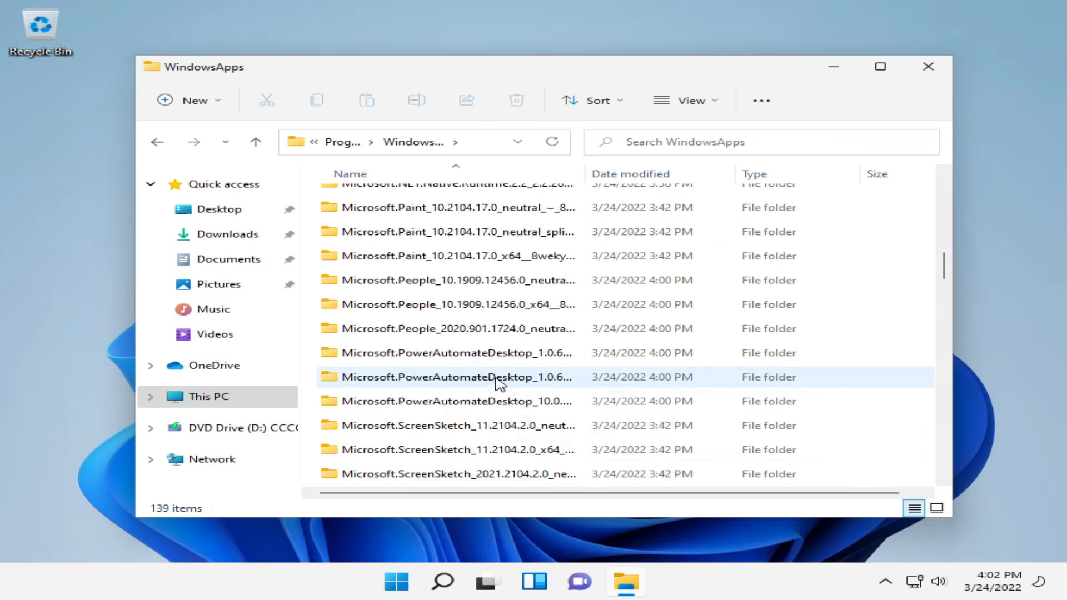
pyautogui.hotkey('ctrl', 'a')
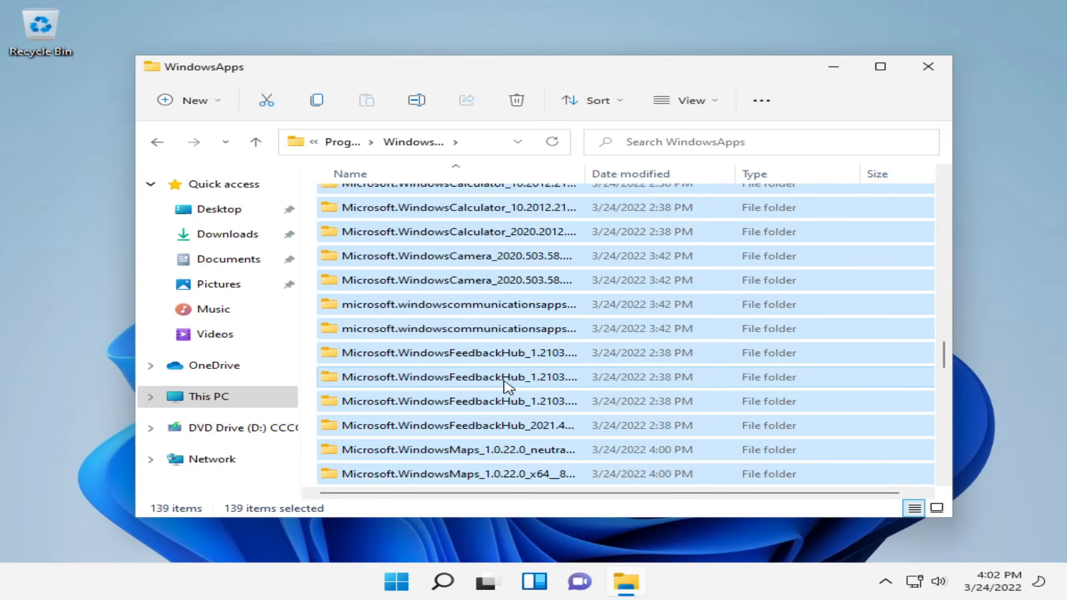
pyautogui.hotkey('shift', 'Delete')
pyautogui.press('Return')
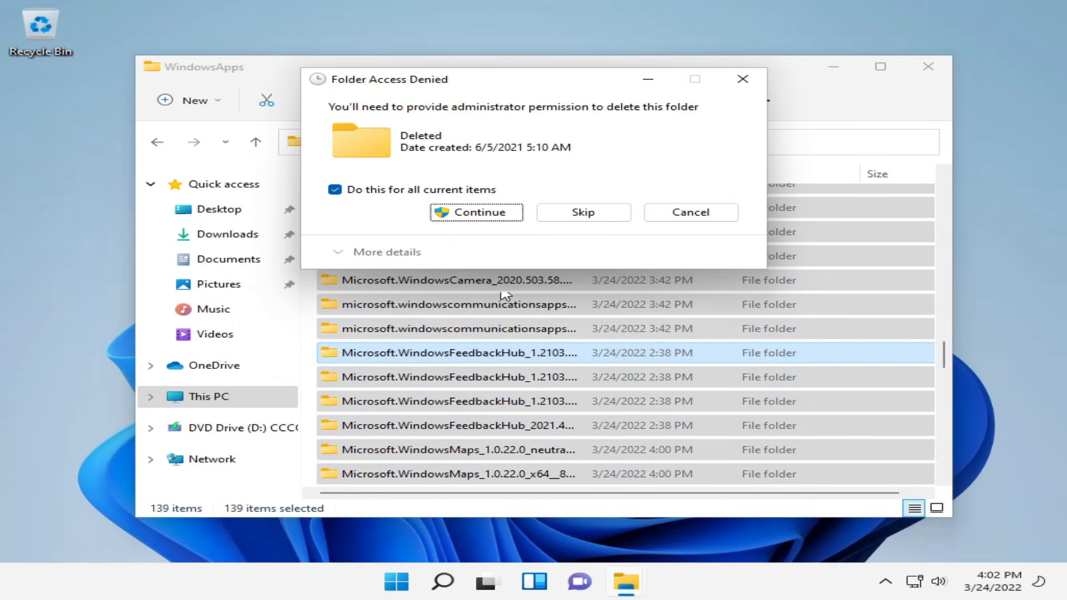
pyautogui.click(477, 215)
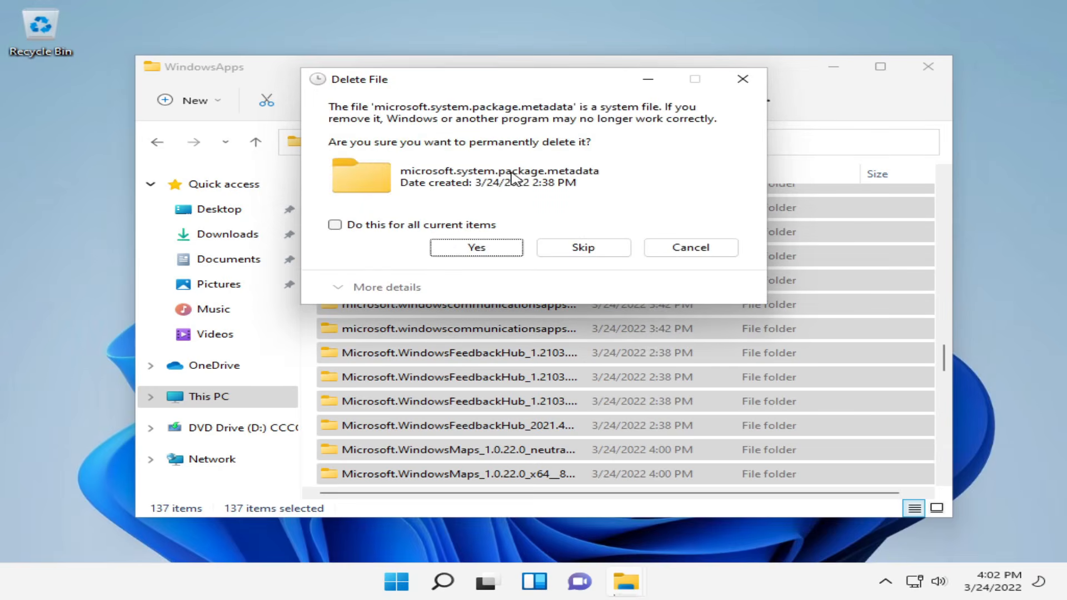
# Confirm deleting the system files in WindowsApps and skip every file that is in use or denies access
pyautogui.click(474, 246)
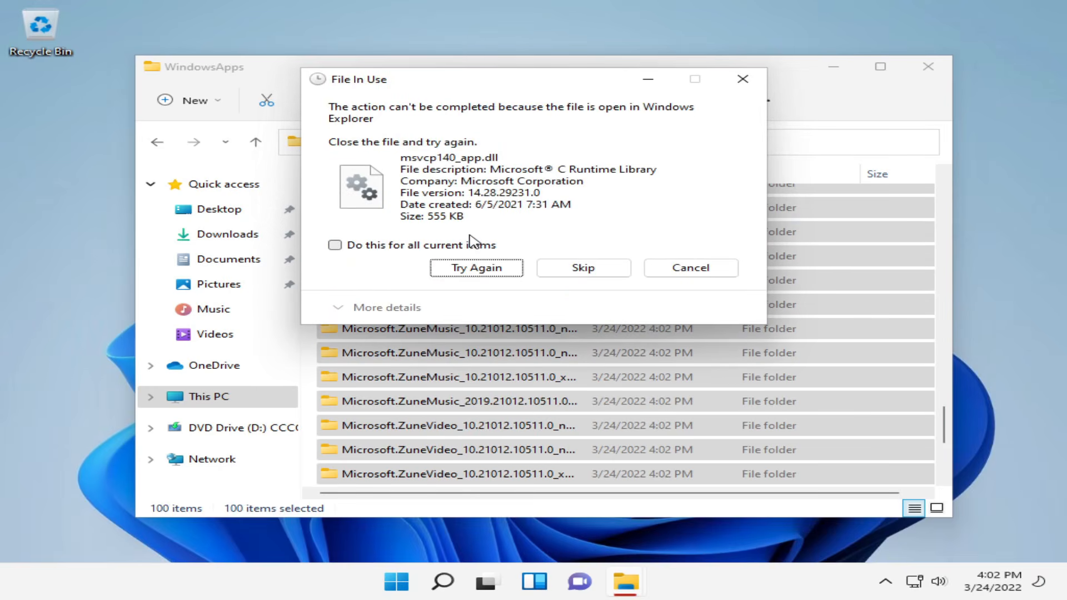
pyautogui.click(584, 267)
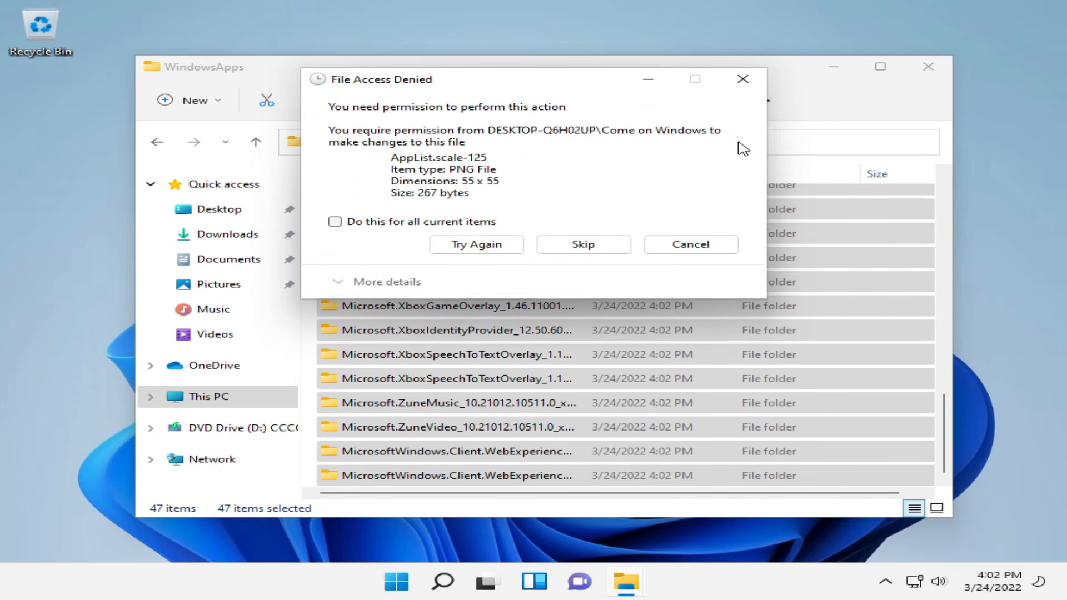
pyautogui.click(450, 223)
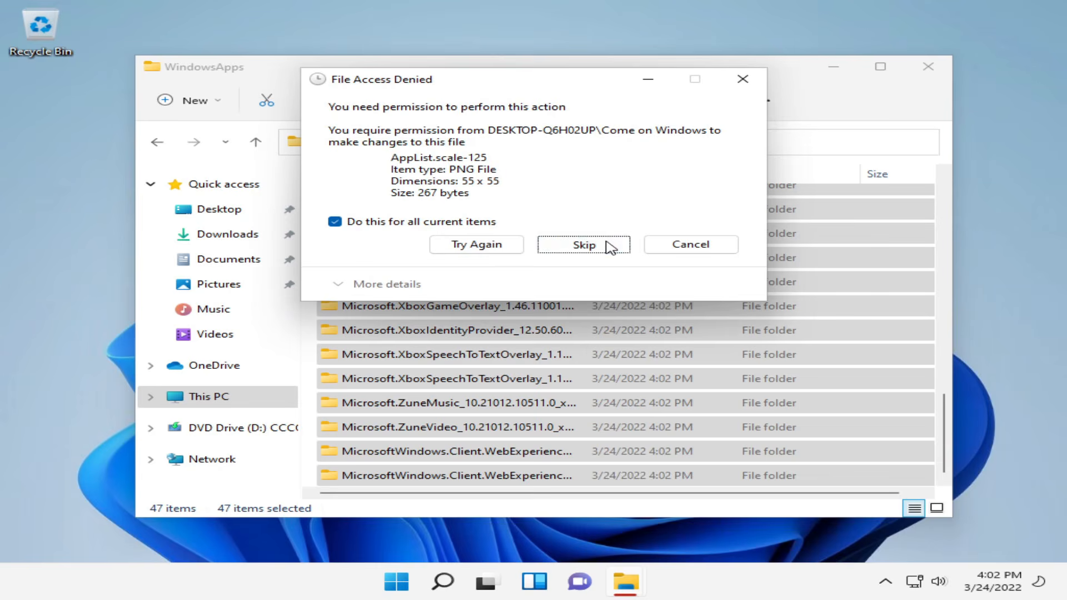
pyautogui.click(611, 245)
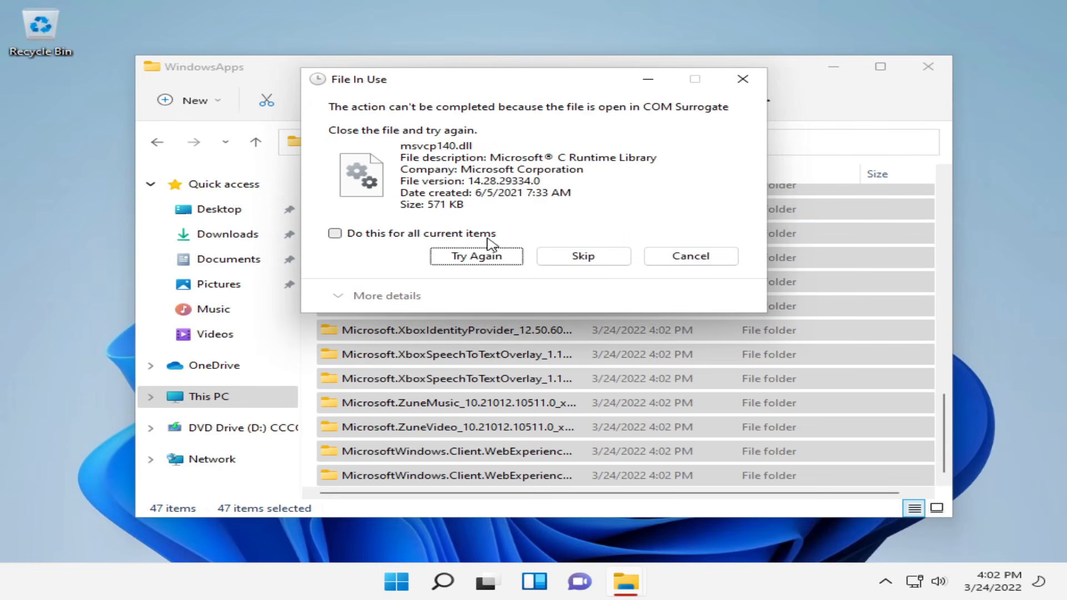
pyautogui.click(545, 259)
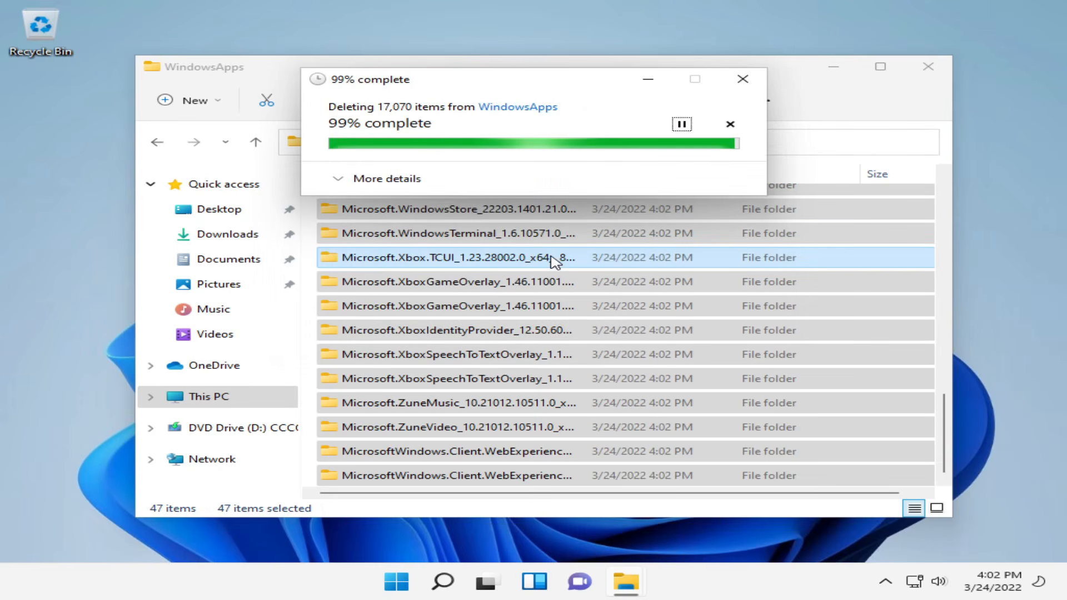
# Check how much space is free on Local Disk (C:) after deleting the app packages
pyautogui.click(249, 398)
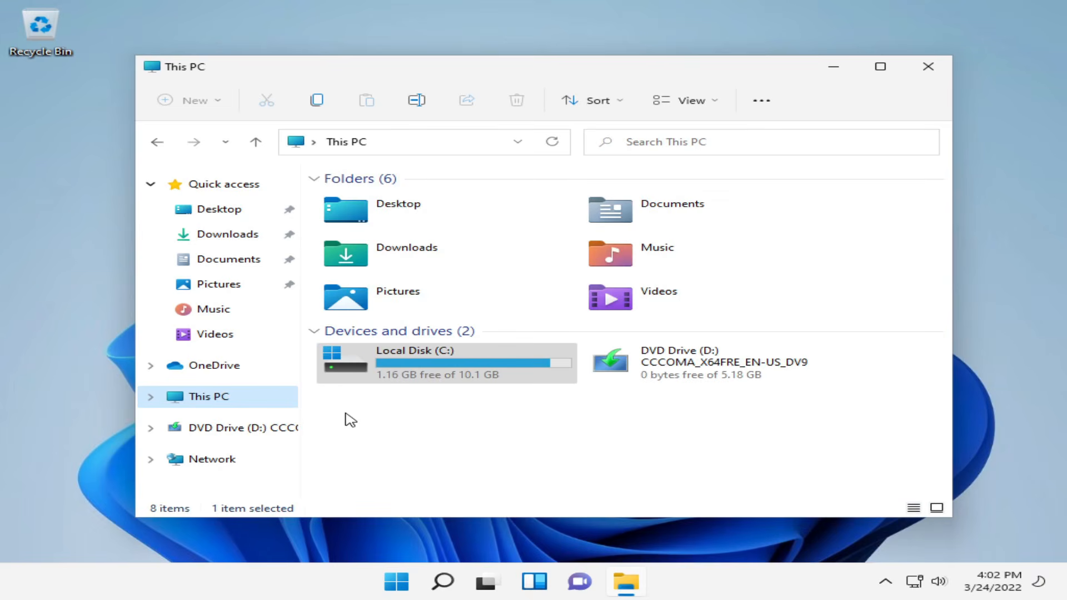
pyautogui.moveTo(422, 420); pyautogui.dragTo(479, 342)
pyautogui.moveTo(453, 421); pyautogui.dragTo(485, 351)
pyautogui.moveTo(485, 351); pyautogui.dragTo(559, 448)
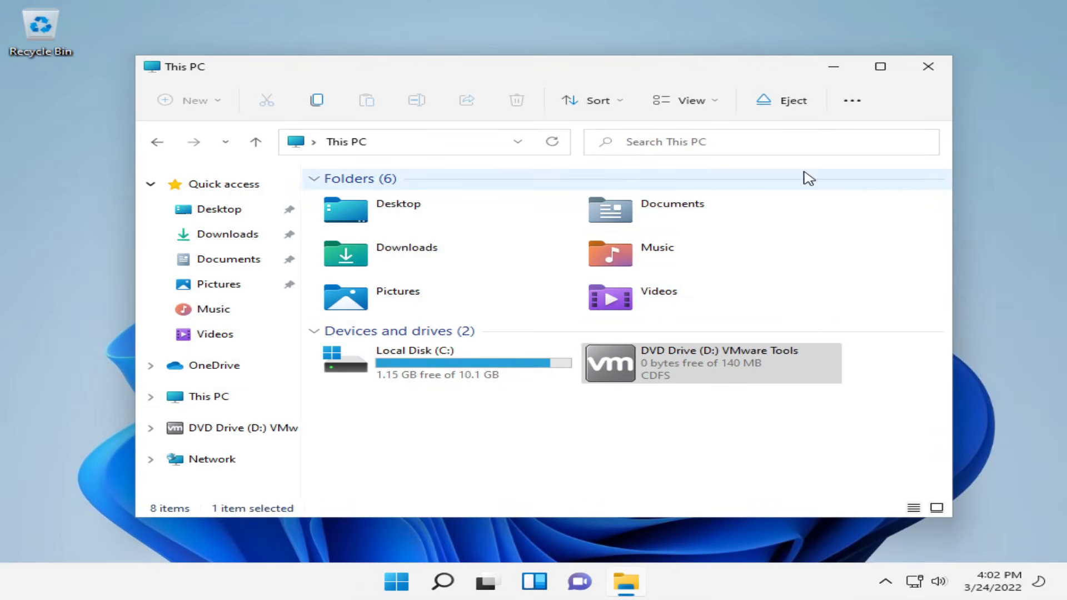
# Minimize the This PC window and install VMware Tools with the setup wizard's default options
pyautogui.click(833, 67)
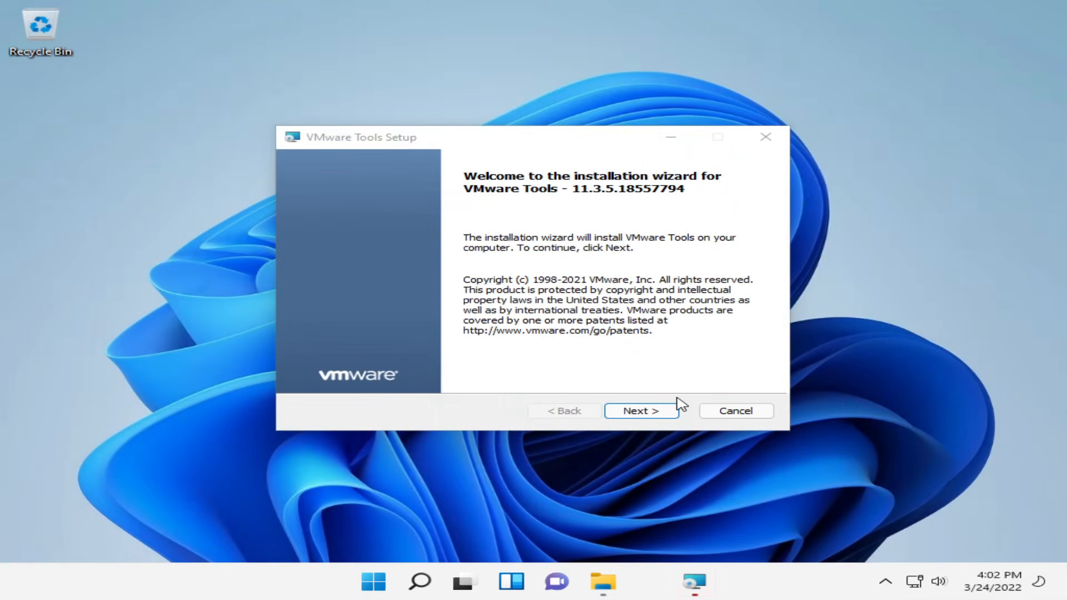
pyautogui.click(672, 410)
pyautogui.click(672, 411)
pyautogui.click(672, 412)
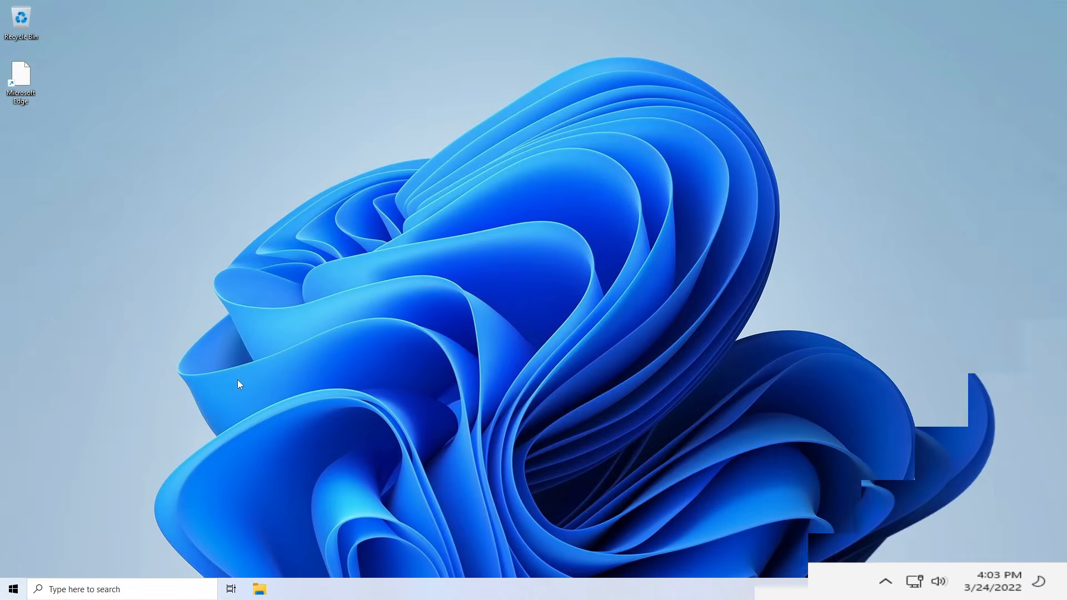
# Show the Windows version information with winver, then try to open a File Explorer window and dismiss it
pyautogui.press('super+r')
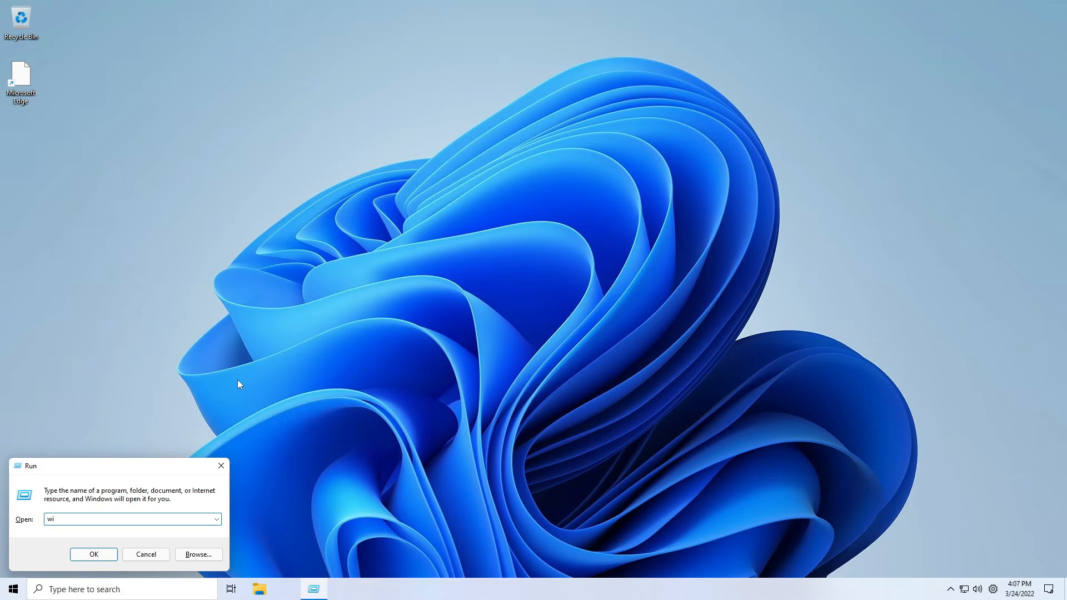
pyautogui.write('winver')
pyautogui.press('Return')
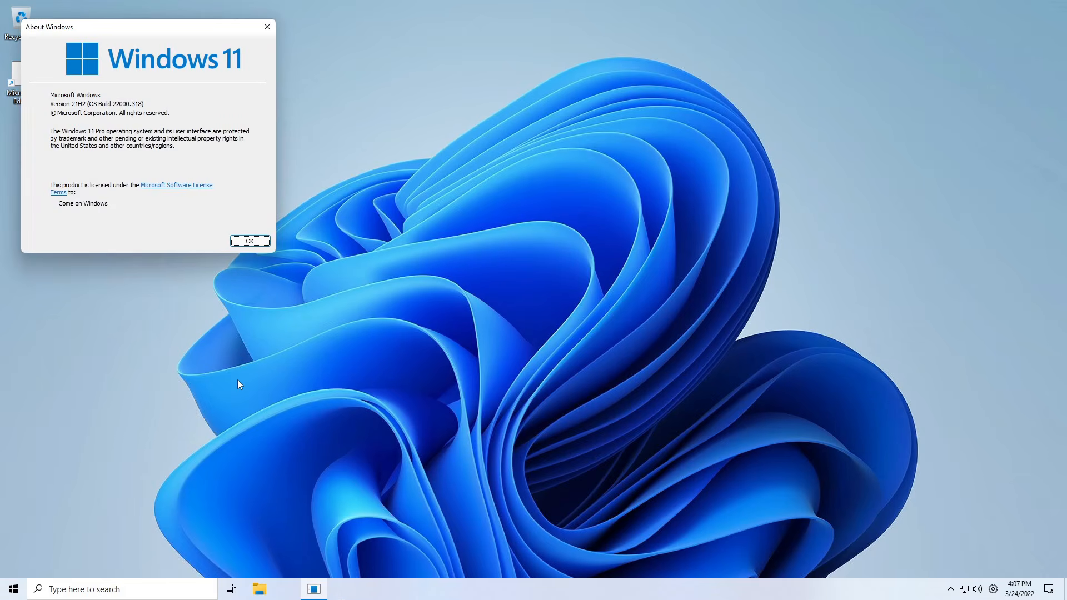
pyautogui.press('super+e')
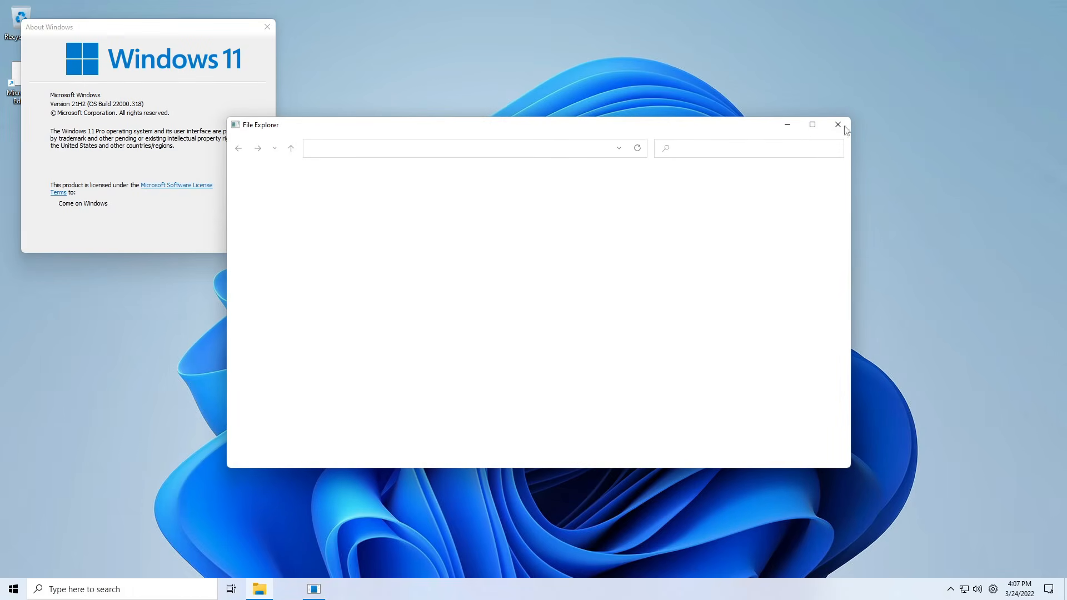
pyautogui.click(792, 128)
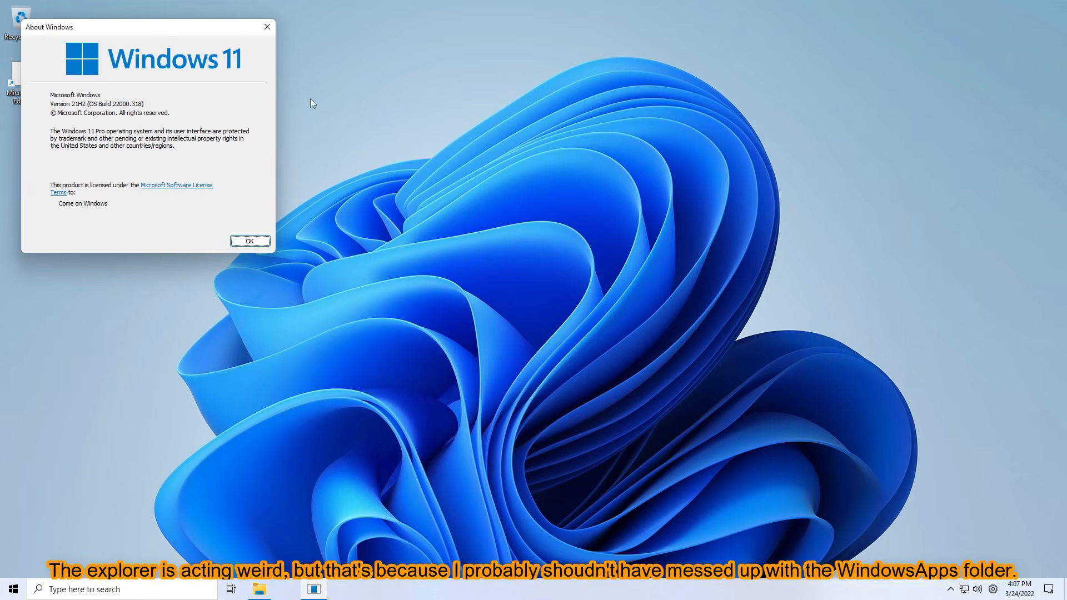
# Launch Notepad and move its window away from the About Windows dialog
pyautogui.press('super+r')
pyautogui.write('notepad')
pyautogui.press('Return')
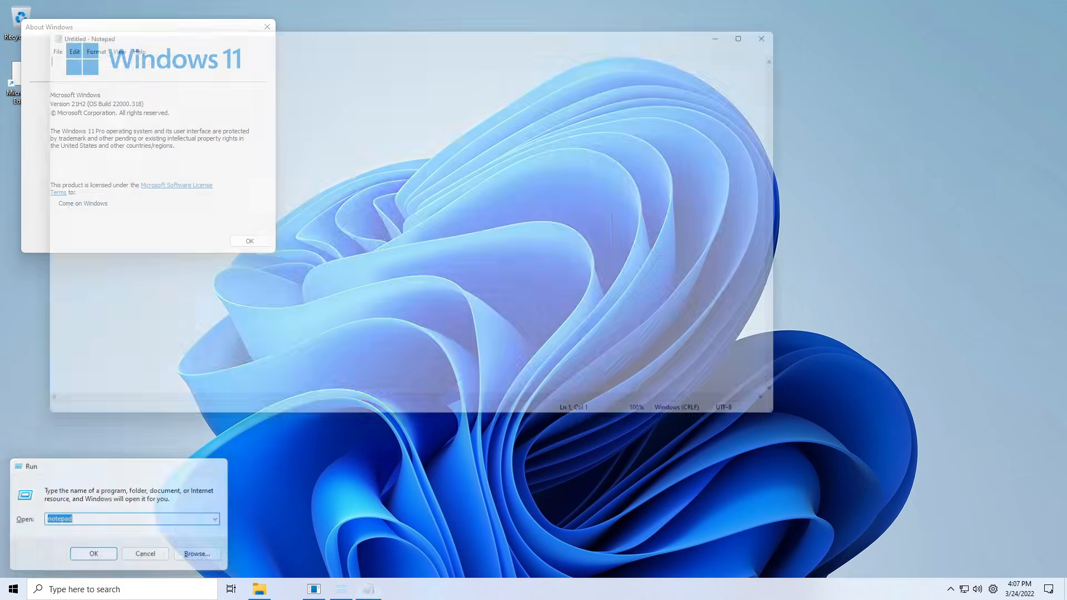
pyautogui.moveTo(234, 31); pyautogui.dragTo(428, 75)
# Check the drive space under This PC through Notepad's Open dialog set to All Files, and arrange it beside the About Windows dialog
pyautogui.click(223, 84)
pyautogui.click(251, 121)
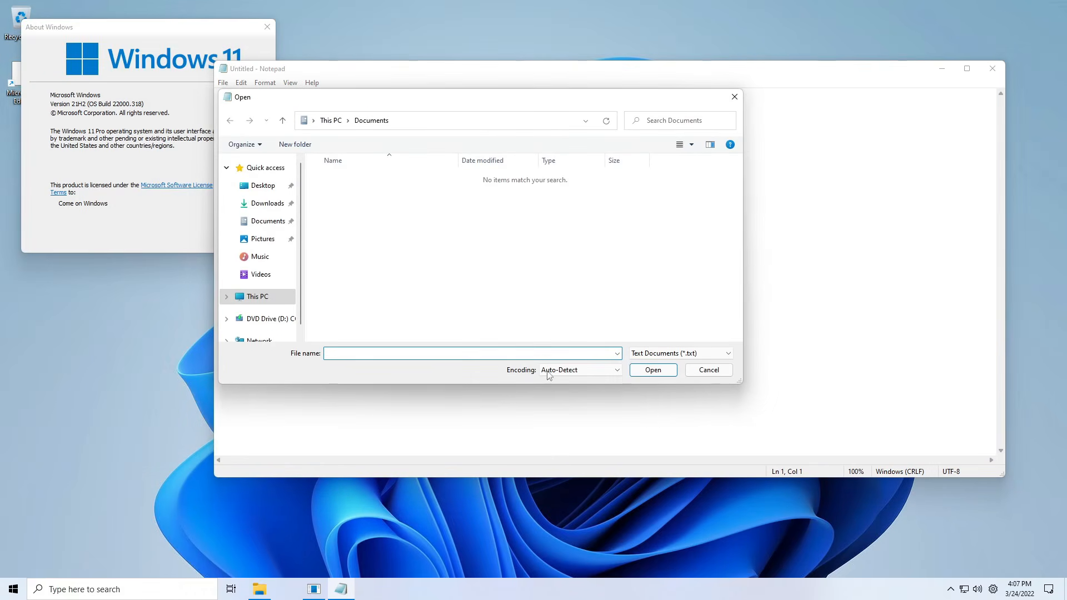
pyautogui.click(639, 356)
pyautogui.click(645, 375)
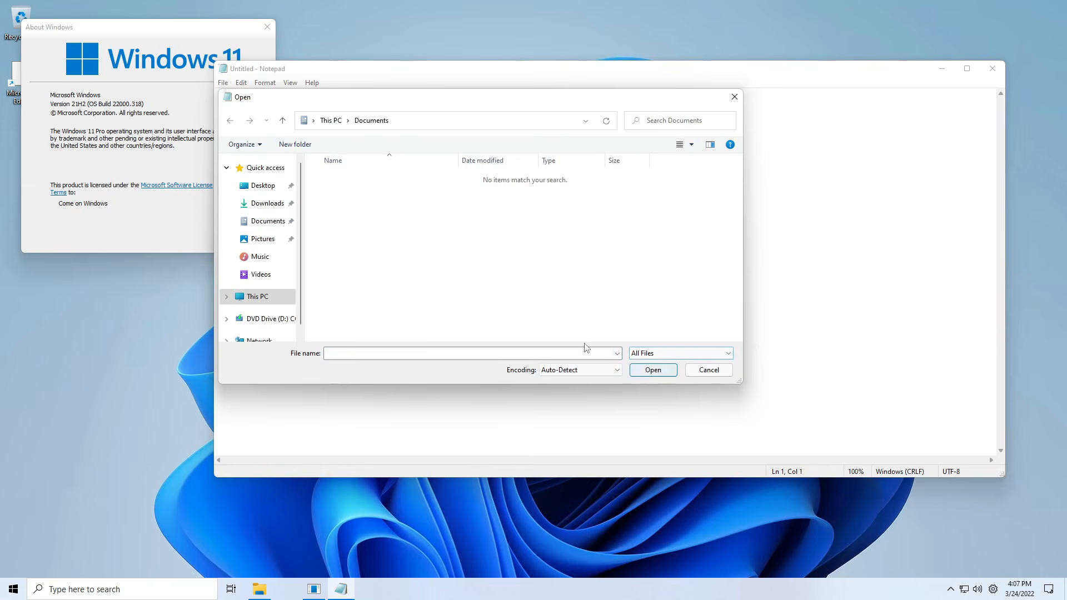
pyautogui.click(276, 301)
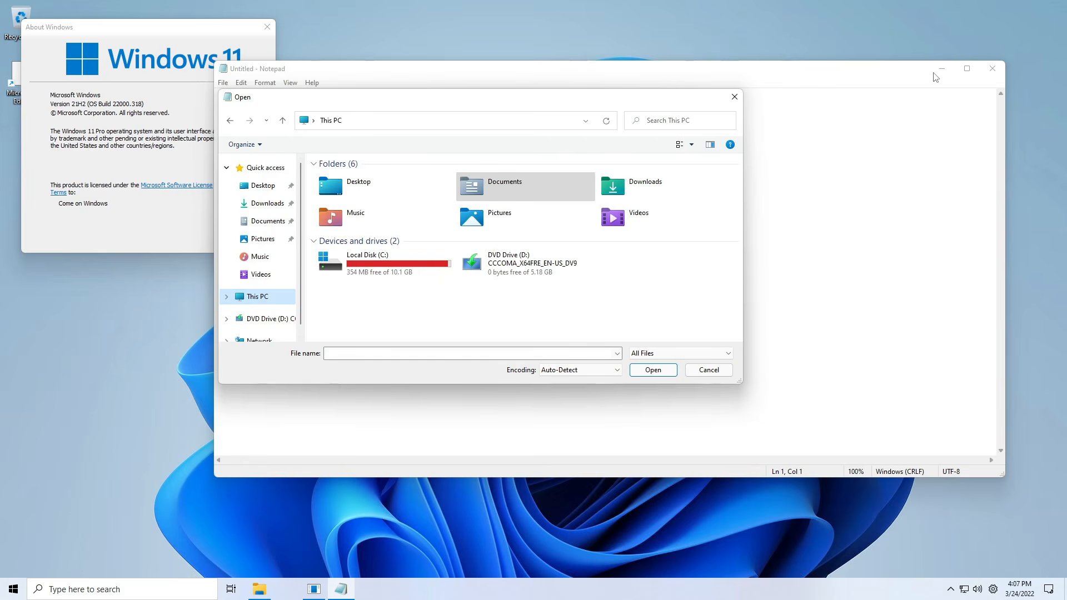
pyautogui.moveTo(602, 109); pyautogui.dragTo(679, 113)
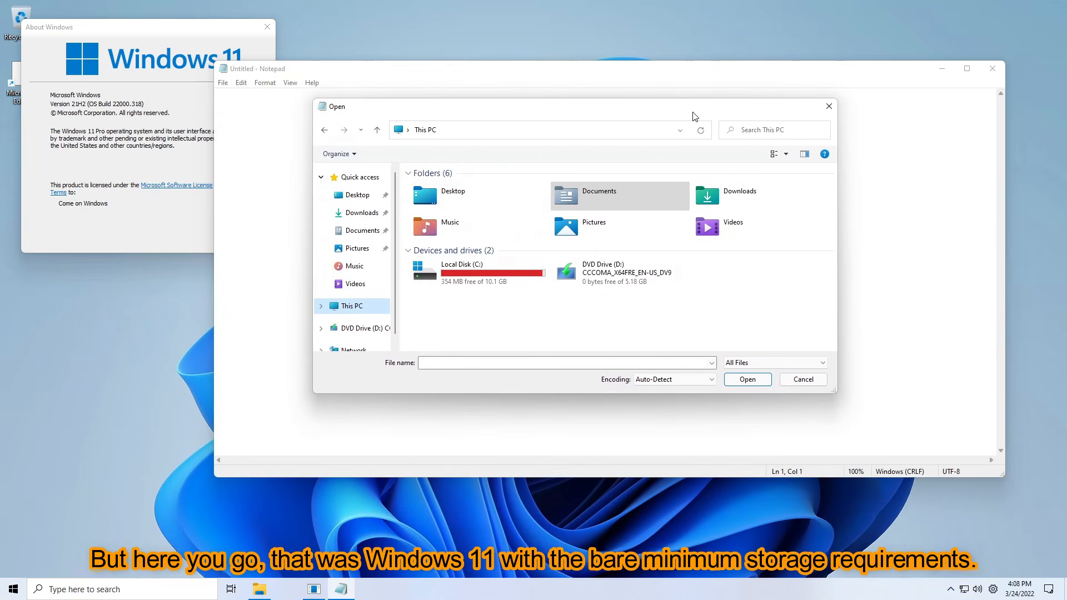
pyautogui.click(240, 60)
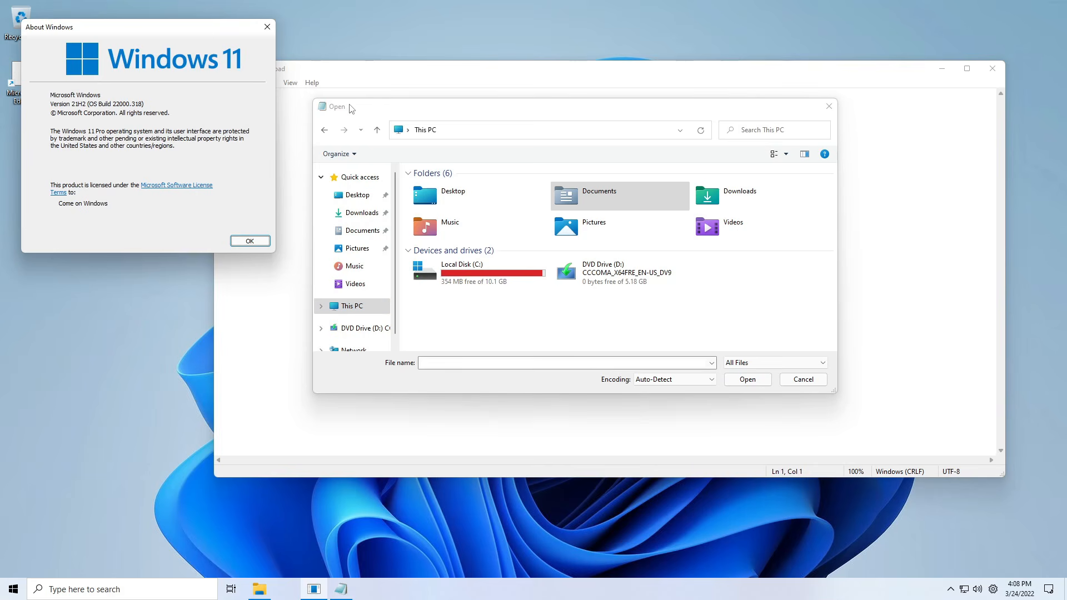